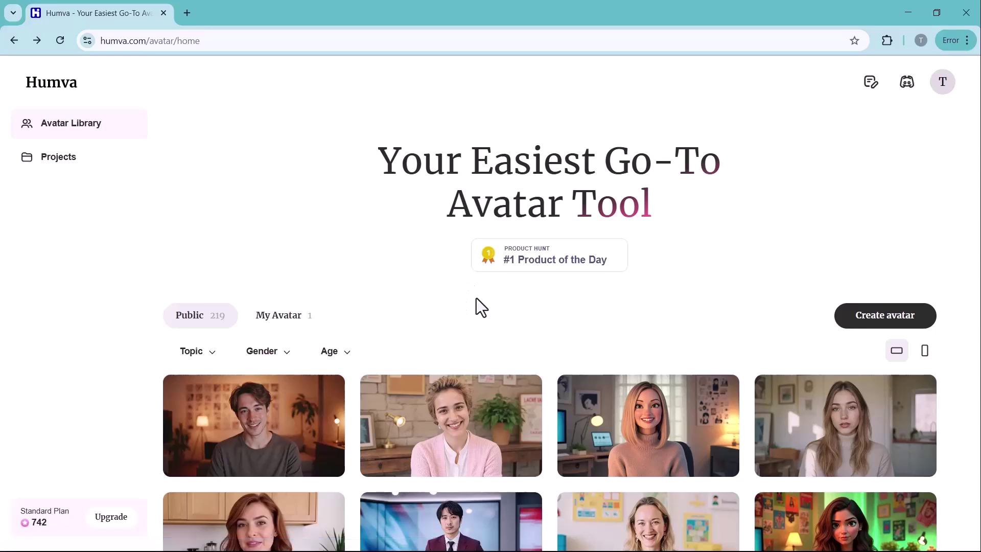
Browse the public avatar library and filter the Topic to Studio.
{"action": "scroll", "coordinate": [477, 299], "scroll_direction": "down", "scroll_amount": 3}
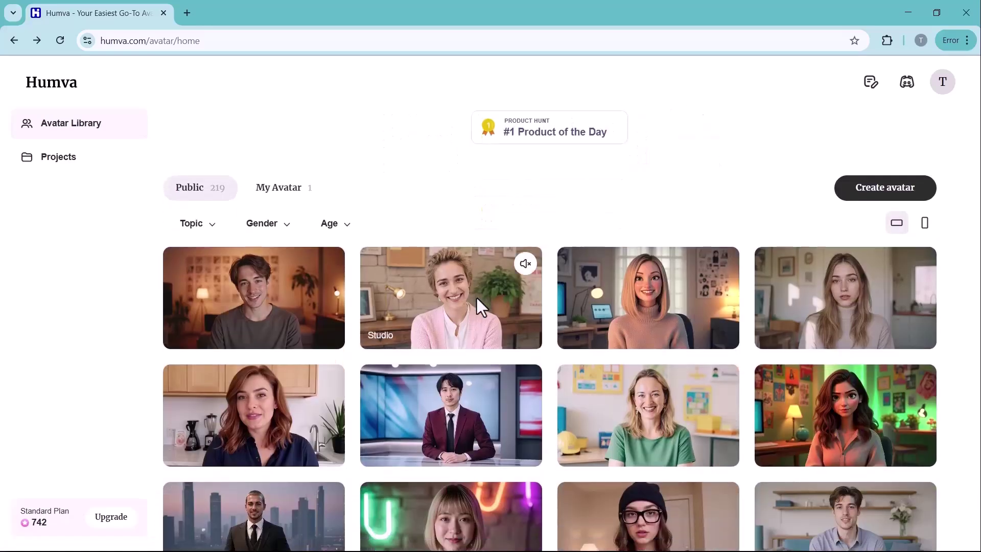
{"action": "scroll", "coordinate": [476, 302], "scroll_direction": "down", "scroll_amount": 1}
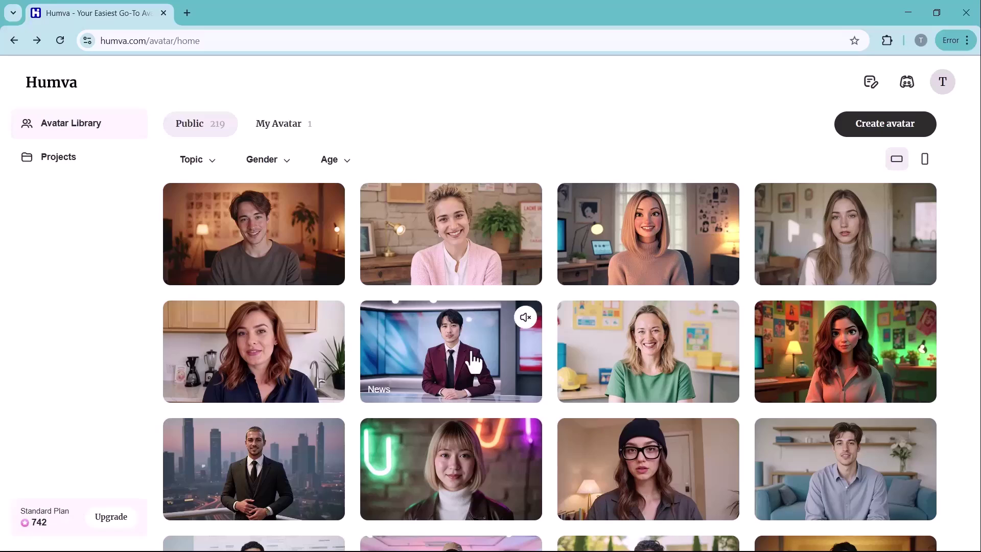
{"action": "scroll", "coordinate": [650, 375], "scroll_direction": "down", "scroll_amount": 3}
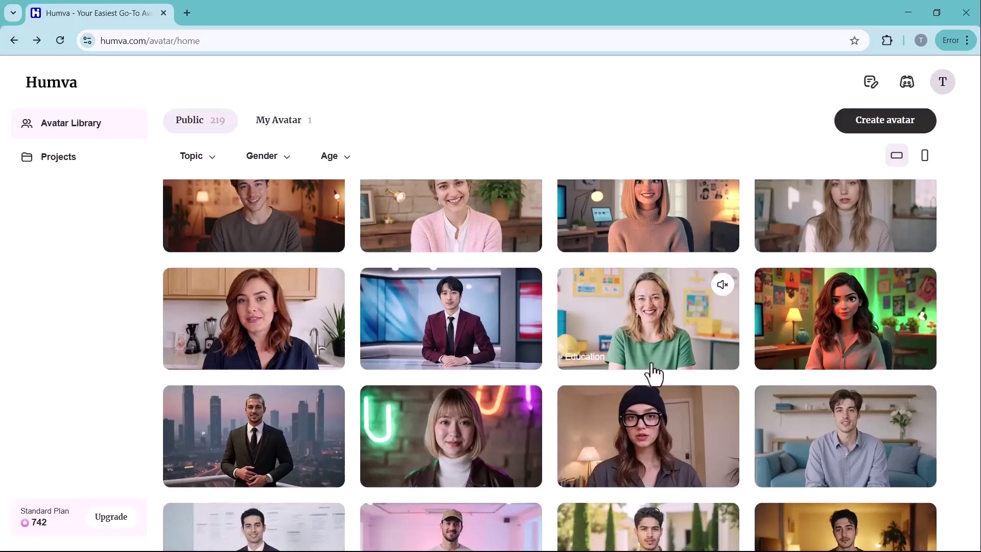
{"action": "scroll", "coordinate": [654, 375], "scroll_direction": "down", "scroll_amount": 3}
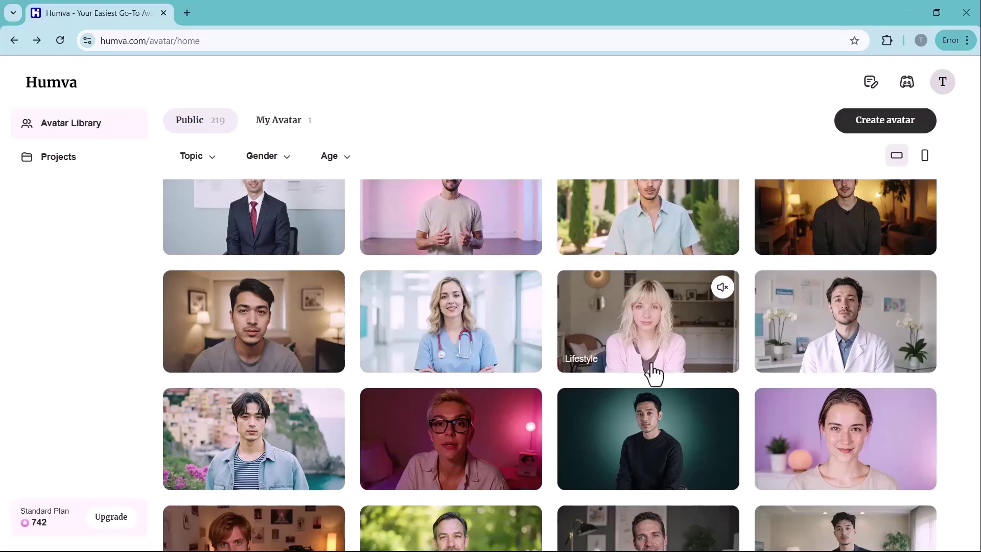
{"action": "scroll", "coordinate": [655, 375], "scroll_direction": "down", "scroll_amount": 5}
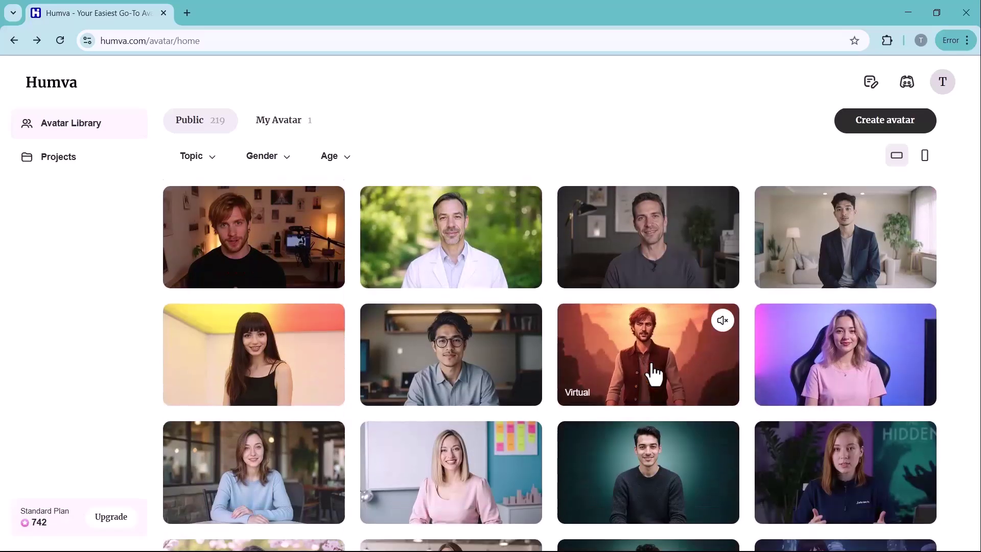
{"action": "scroll", "coordinate": [653, 373], "scroll_direction": "down", "scroll_amount": 6}
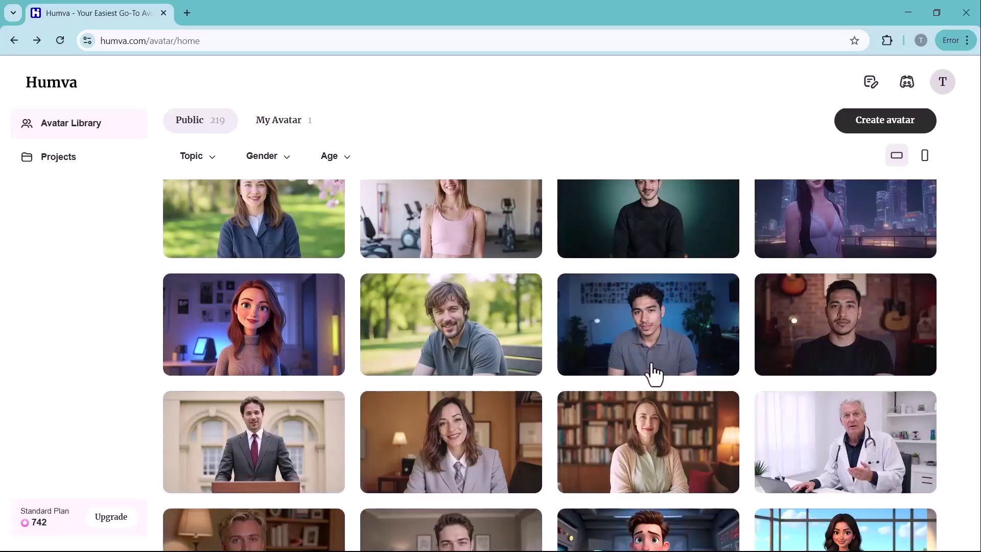
{"action": "mouse_move", "coordinate": [654, 375]}
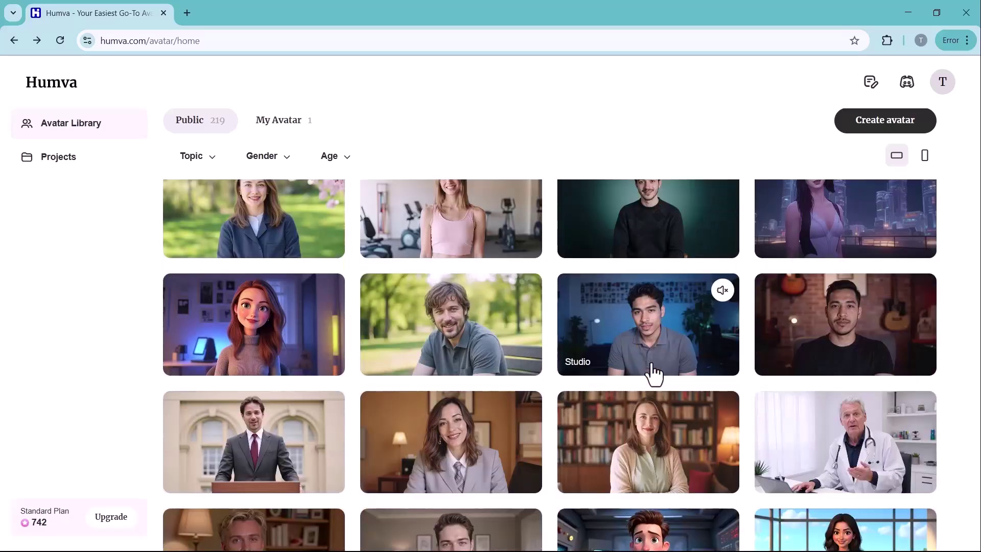
{"action": "scroll", "coordinate": [654, 375], "scroll_direction": "down", "scroll_amount": 5}
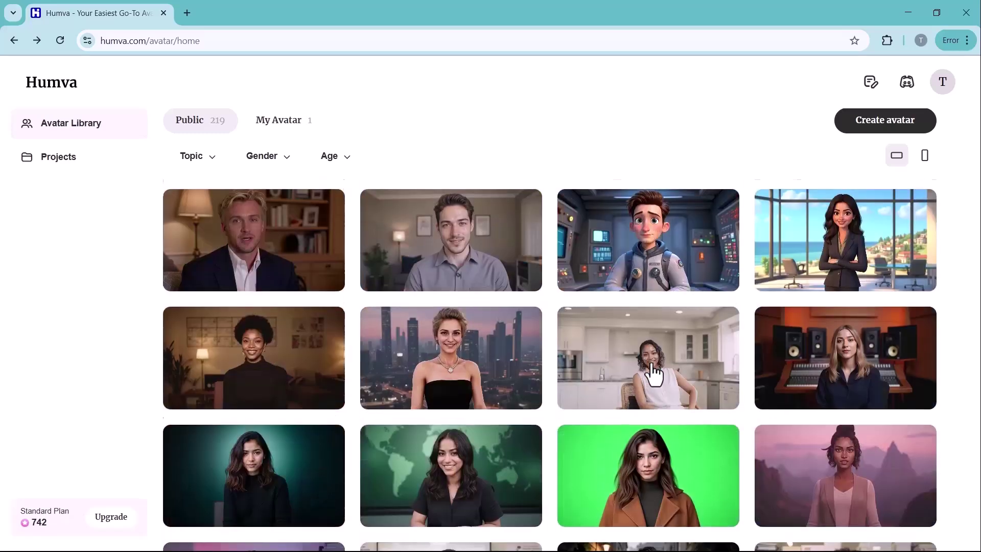
{"action": "scroll", "coordinate": [654, 374], "scroll_direction": "down", "scroll_amount": 4}
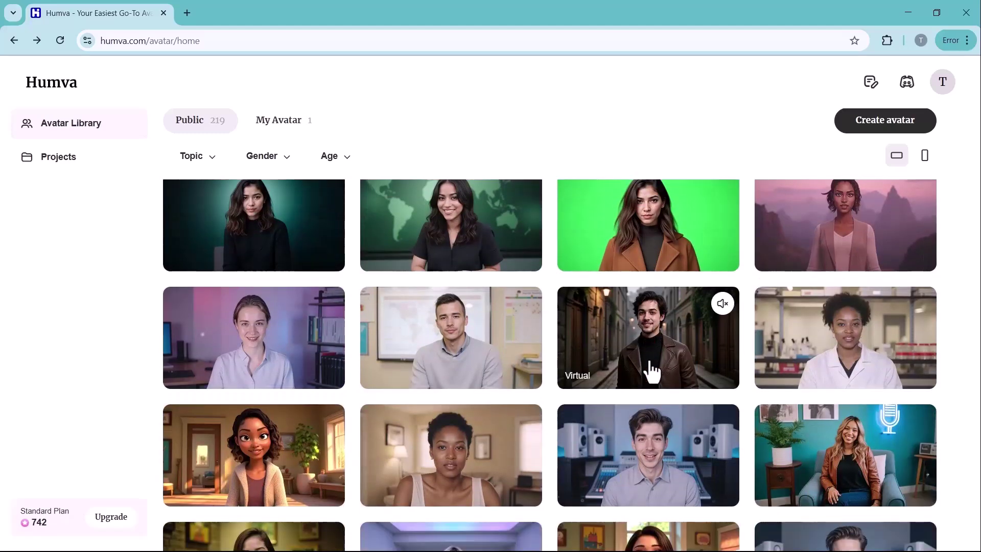
{"action": "scroll", "coordinate": [654, 375], "scroll_direction": "down", "scroll_amount": 3}
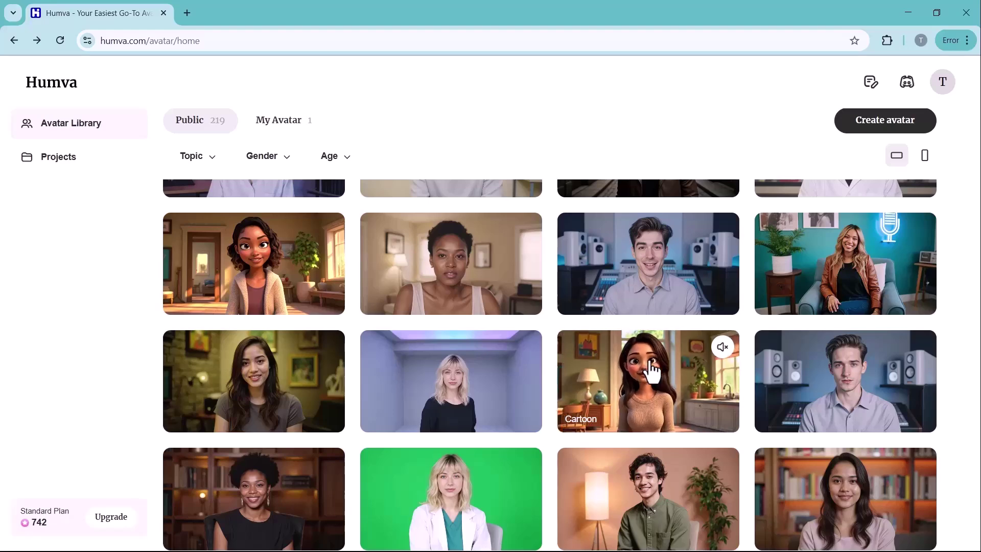
{"action": "scroll", "coordinate": [652, 371], "scroll_direction": "down", "scroll_amount": 1}
{"action": "scroll", "coordinate": [650, 362], "scroll_direction": "down", "scroll_amount": 5}
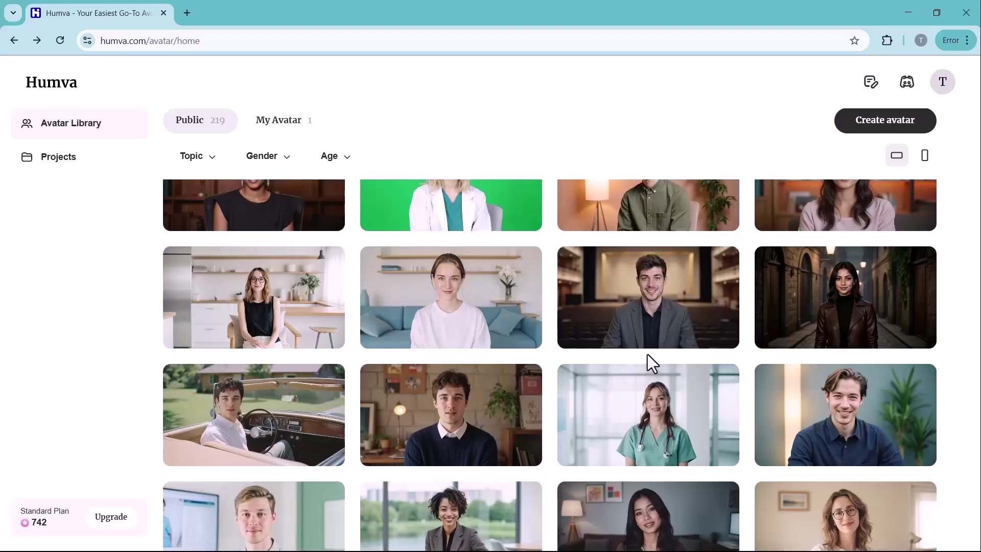
{"action": "scroll", "coordinate": [648, 355], "scroll_direction": "down", "scroll_amount": 5}
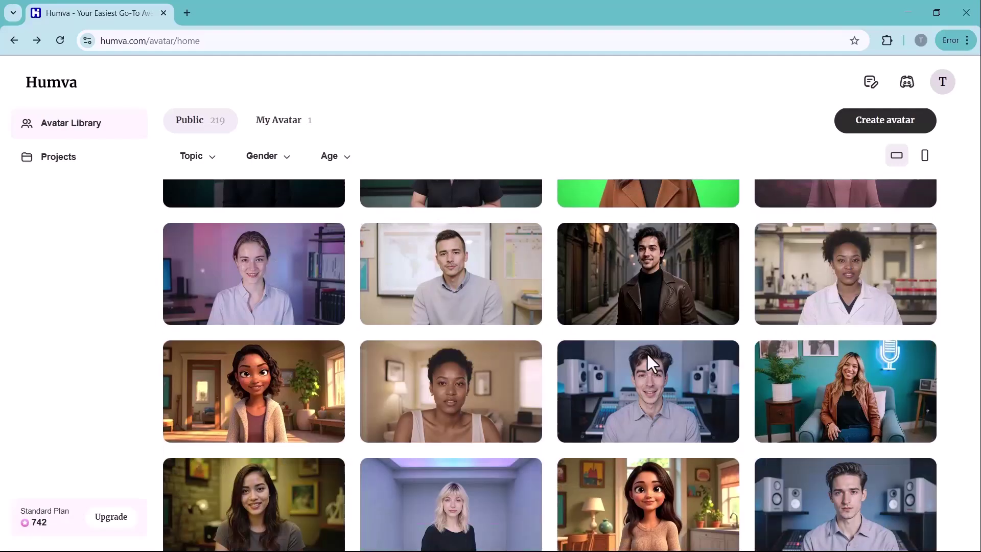
{"action": "scroll", "coordinate": [650, 365], "scroll_direction": "up", "scroll_amount": 15}
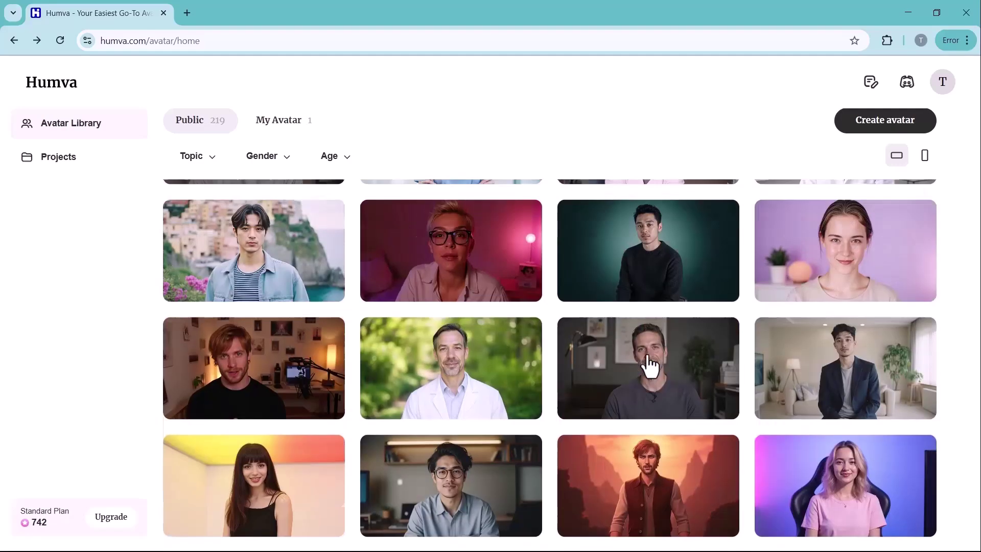
{"action": "scroll", "coordinate": [650, 364], "scroll_direction": "up", "scroll_amount": 4}
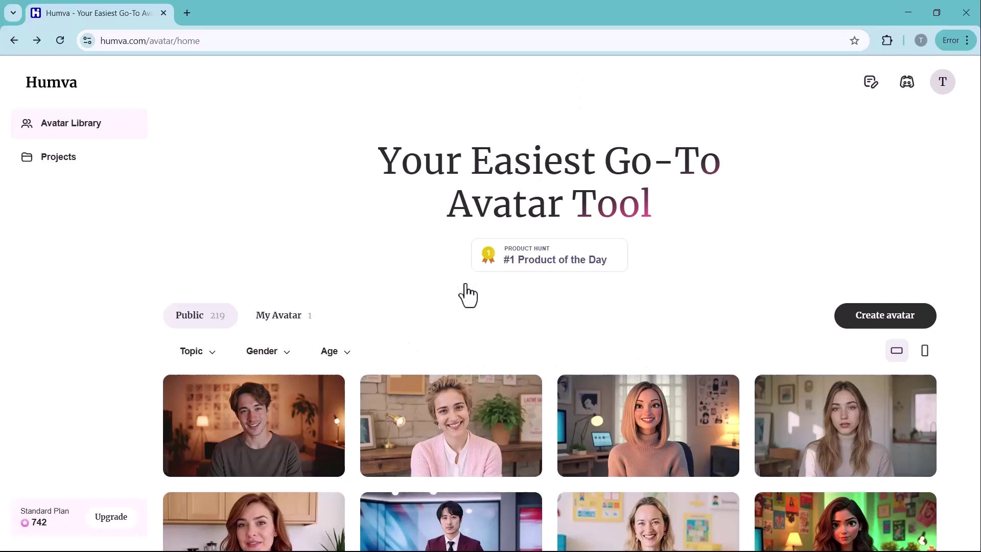
{"action": "left_click", "coordinate": [205, 360]}
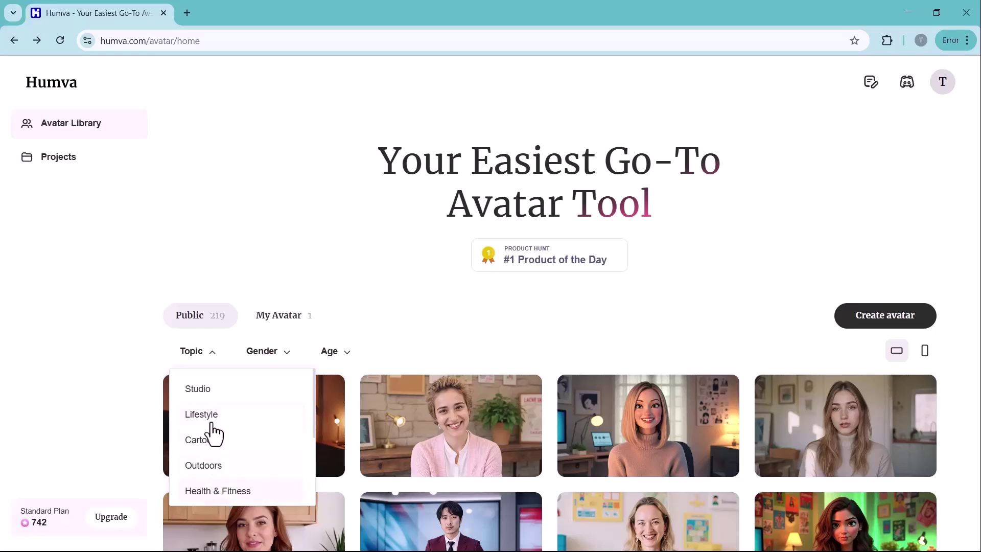
{"action": "left_click", "coordinate": [209, 390]}
{"action": "scroll", "coordinate": [291, 383], "scroll_direction": "down", "scroll_amount": 10}
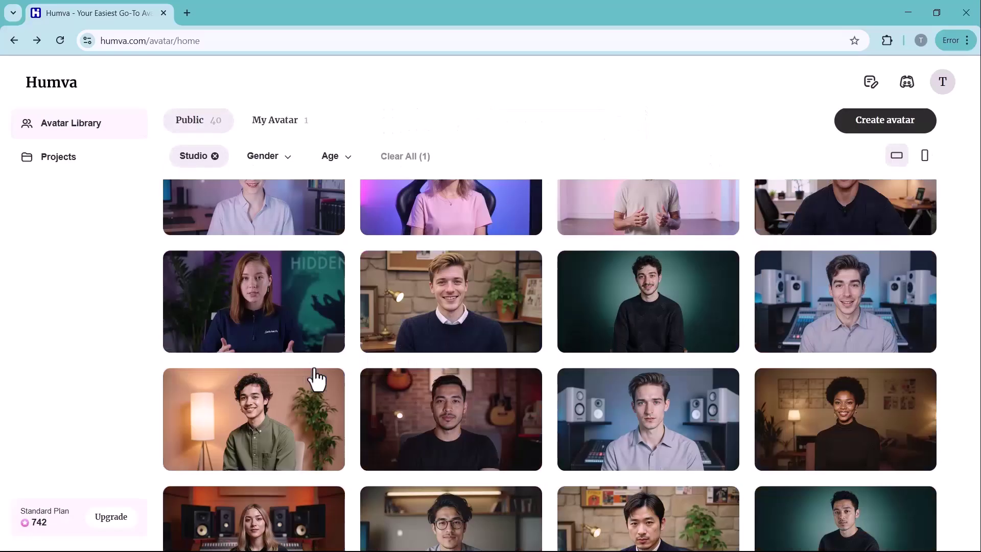
{"action": "scroll", "coordinate": [316, 378], "scroll_direction": "up", "scroll_amount": 7}
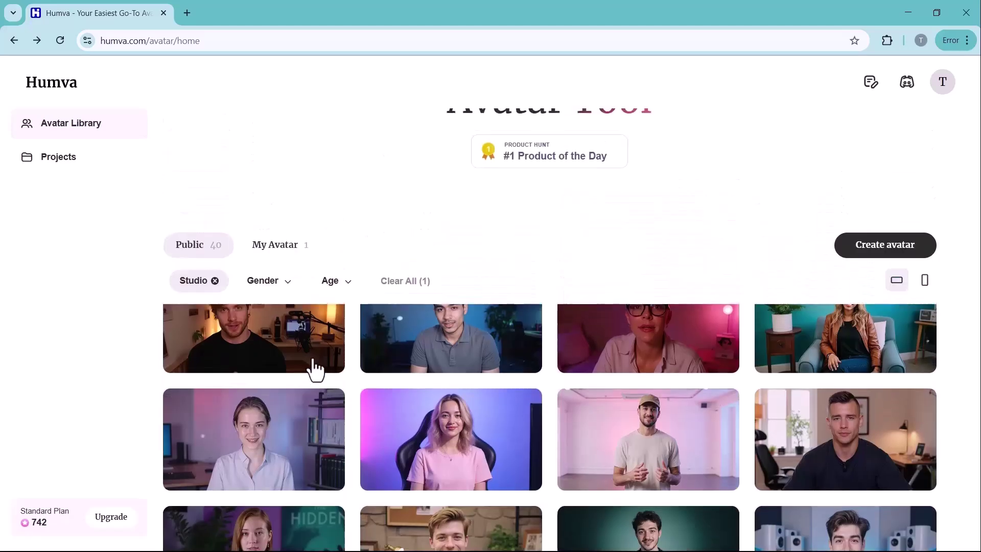
{"action": "scroll", "coordinate": [316, 240], "scroll_direction": "down", "scroll_amount": 7}
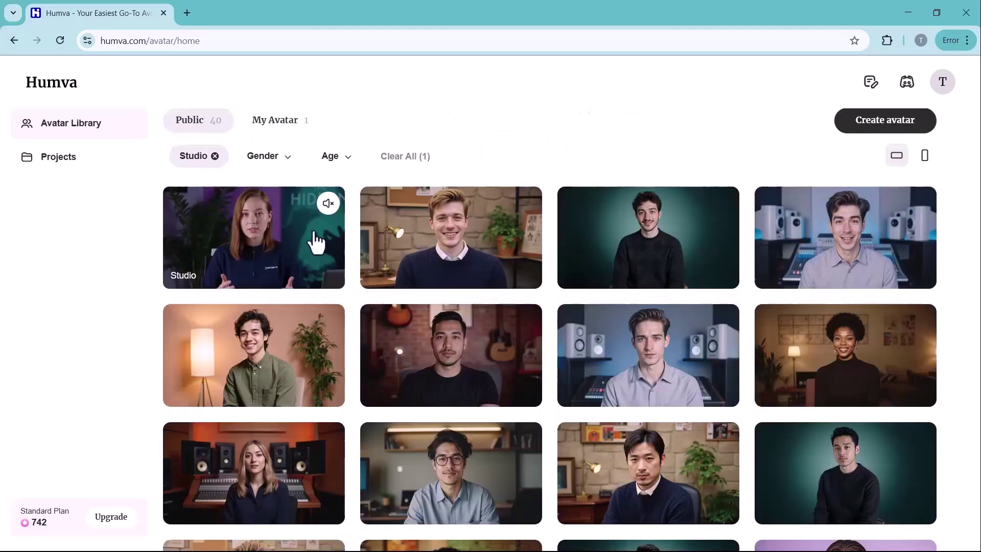
Narrow the Studio avatars to Male, leaving the Age filter unset.
{"action": "left_click", "coordinate": [274, 164]}
{"action": "left_click", "coordinate": [278, 221]}
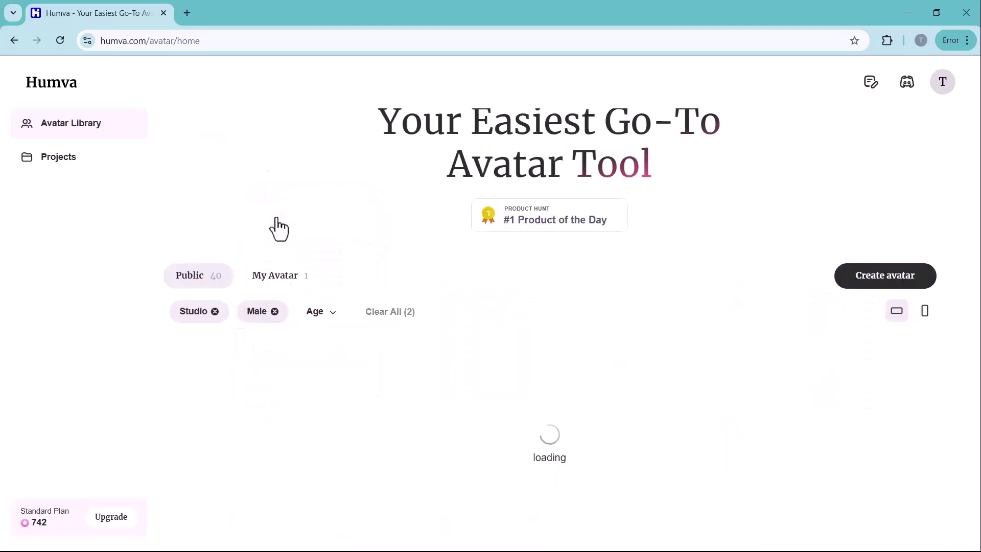
{"action": "scroll", "coordinate": [525, 416], "scroll_direction": "down", "scroll_amount": 3}
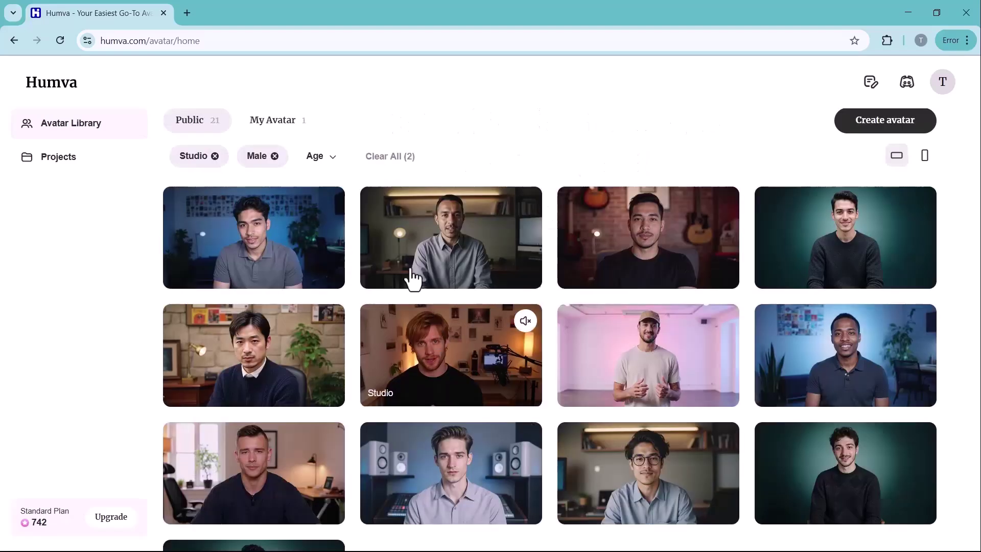
{"action": "left_click", "coordinate": [335, 169]}
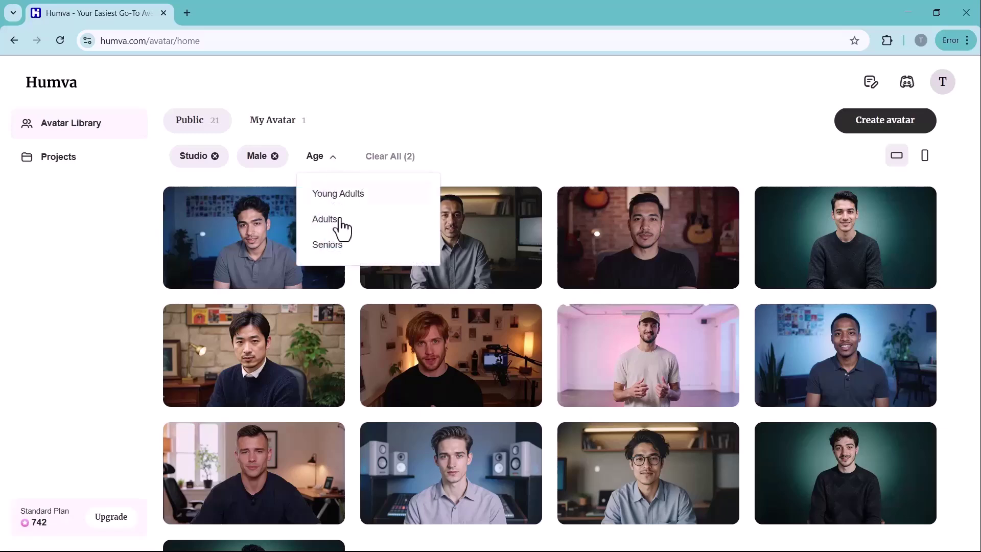
{"action": "left_click", "coordinate": [510, 161]}
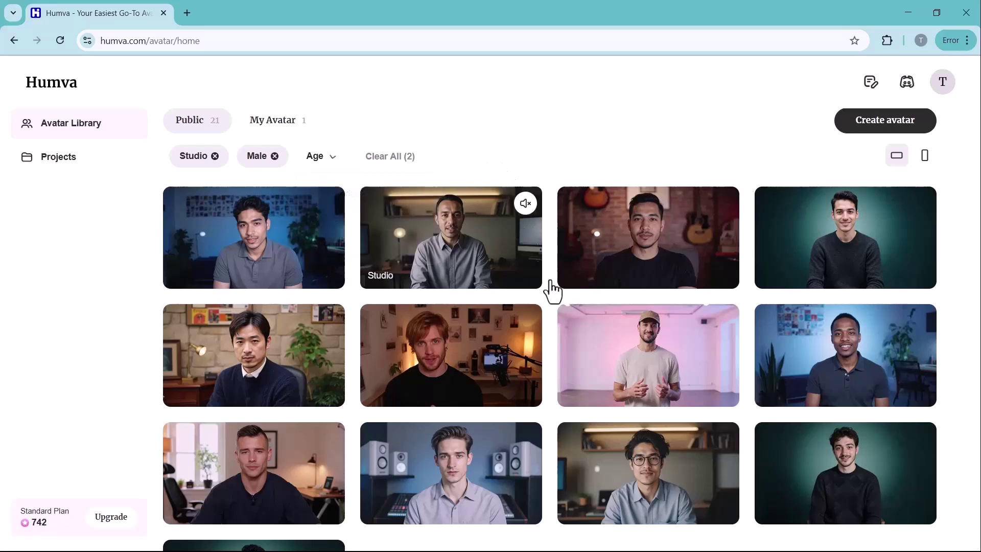
{"action": "scroll", "coordinate": [556, 308], "scroll_direction": "down", "scroll_amount": 2}
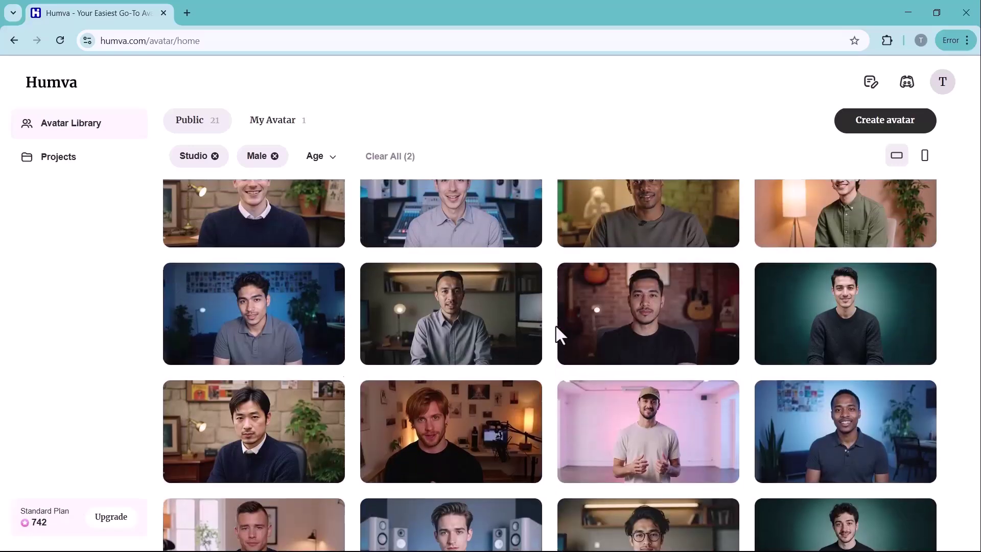
{"action": "scroll", "coordinate": [556, 326], "scroll_direction": "up", "scroll_amount": 2}
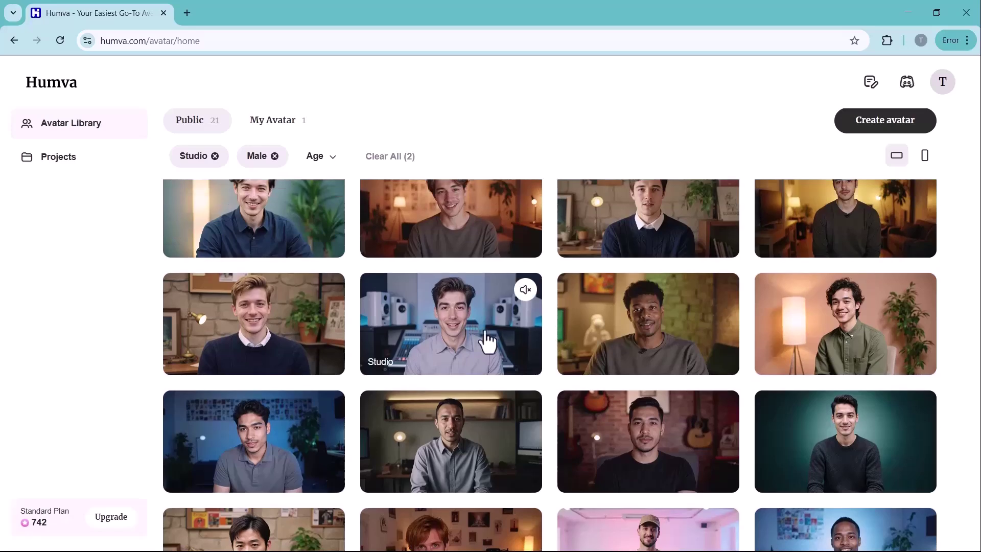
Open the navy-sweater man in the editor and preview him in the third studio scene.
{"action": "left_click", "coordinate": [278, 327]}
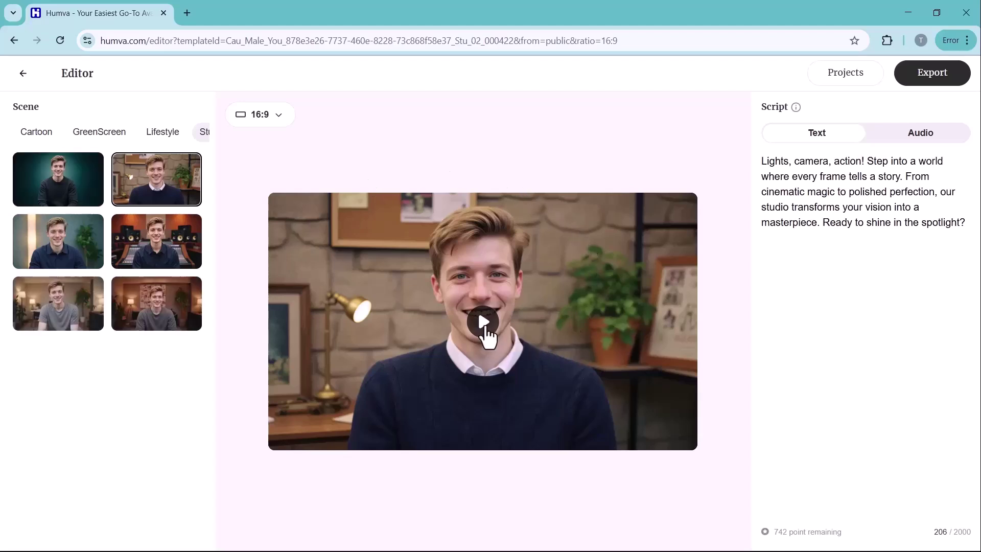
{"action": "left_click", "coordinate": [484, 328]}
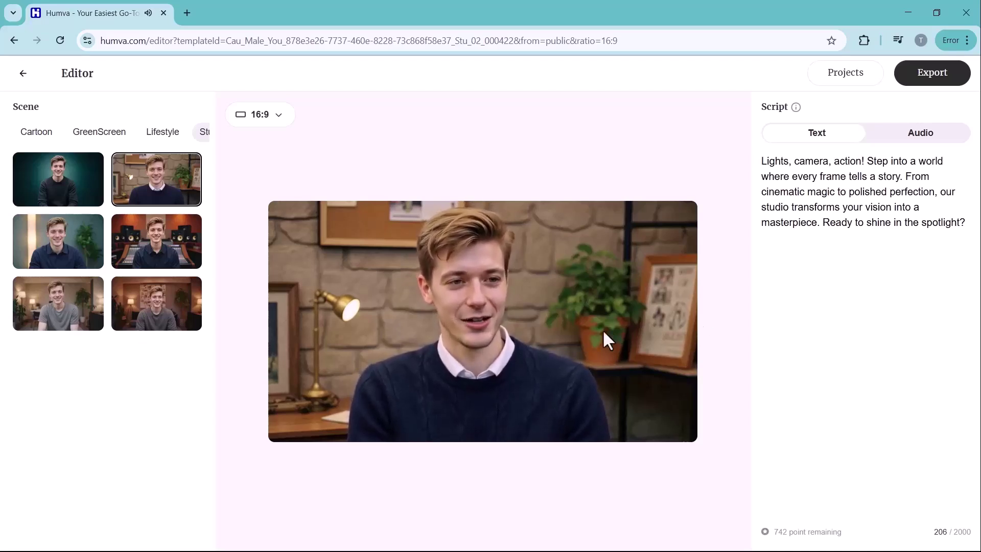
{"action": "left_click", "coordinate": [62, 256]}
{"action": "left_click", "coordinate": [485, 327]}
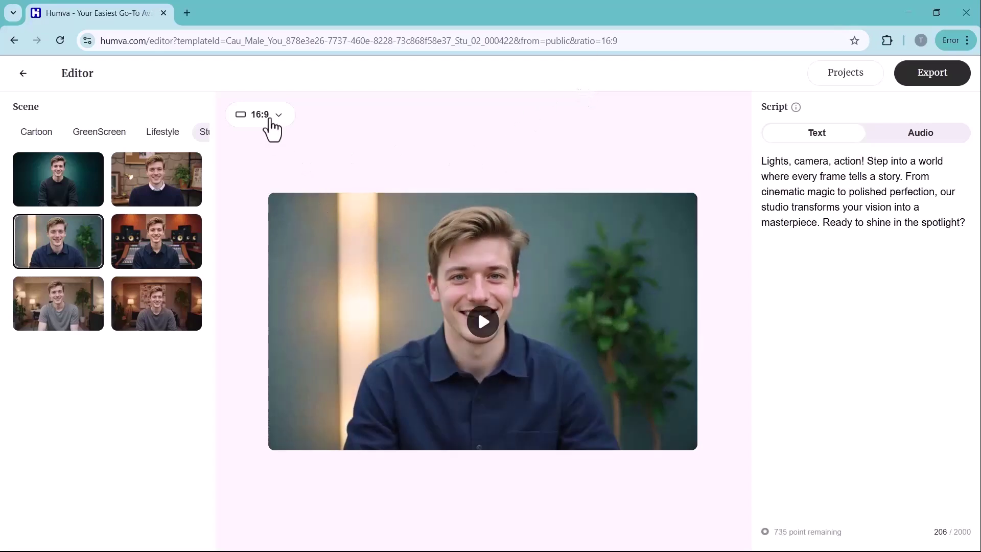
Keep the 16:9 ratio, delete 'Ready to shine in the spotlight?' from the script, and choose Audio input.
{"action": "left_click", "coordinate": [273, 119]}
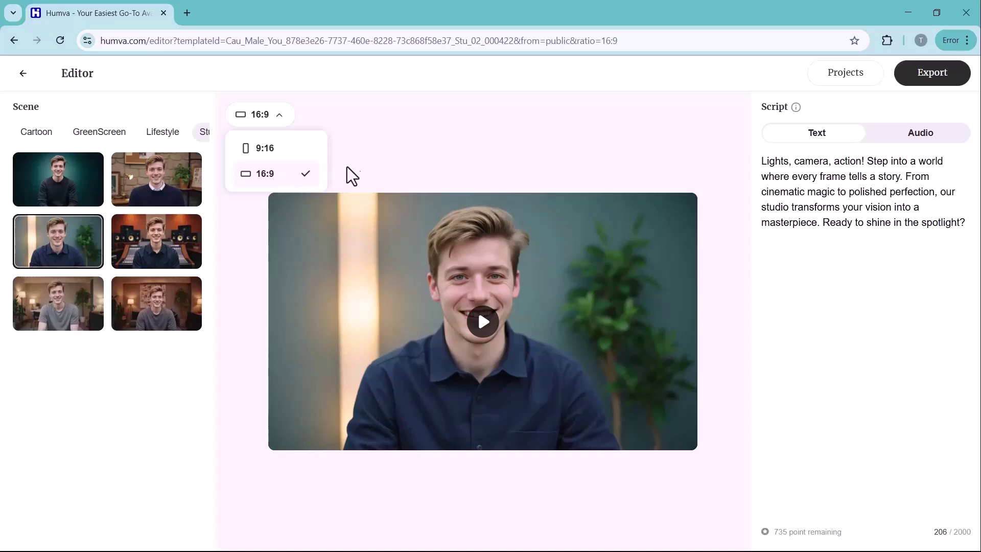
{"action": "left_click", "coordinate": [374, 175]}
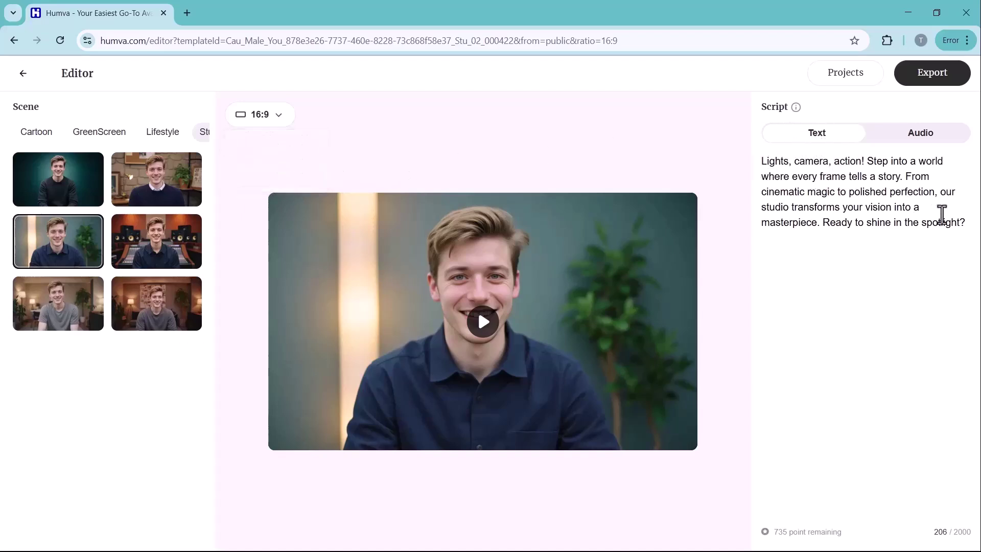
{"action": "left_click_drag", "start_coordinate": [968, 226], "coordinate": [825, 226]}
{"action": "key", "text": "BackSpace"}
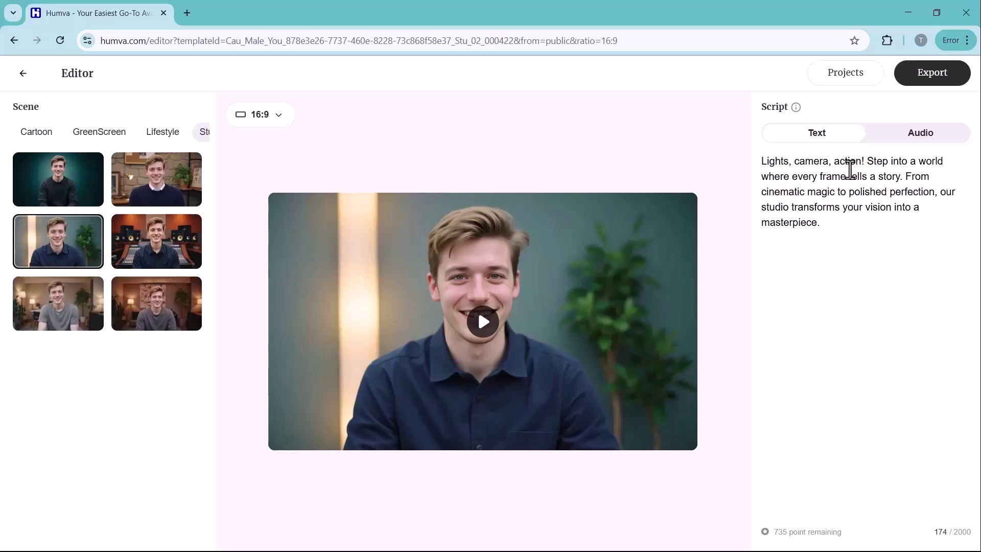
{"action": "left_click", "coordinate": [902, 140]}
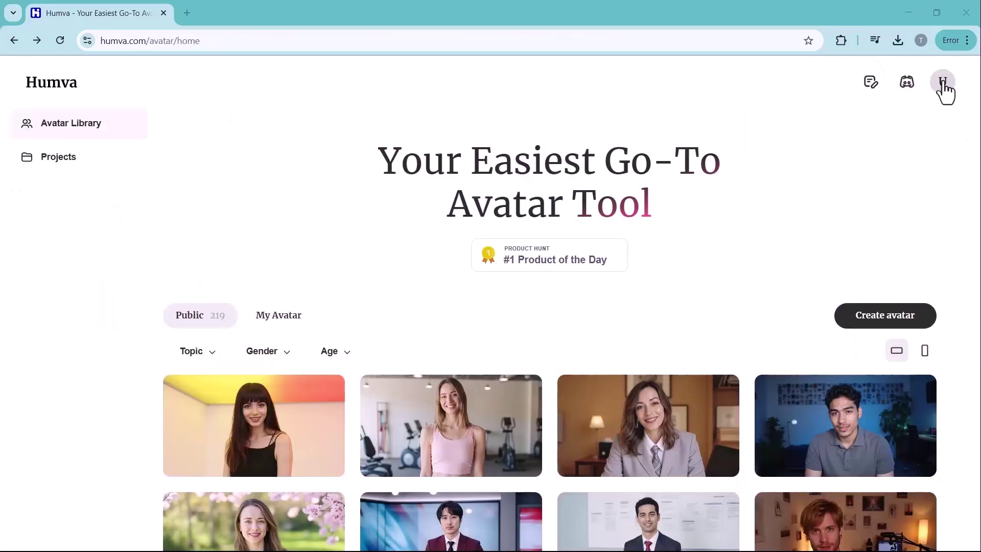
Leave the editor via the back arrow beside Editor, landing on the Avatar Library home.
{"action": "left_click", "coordinate": [944, 87]}
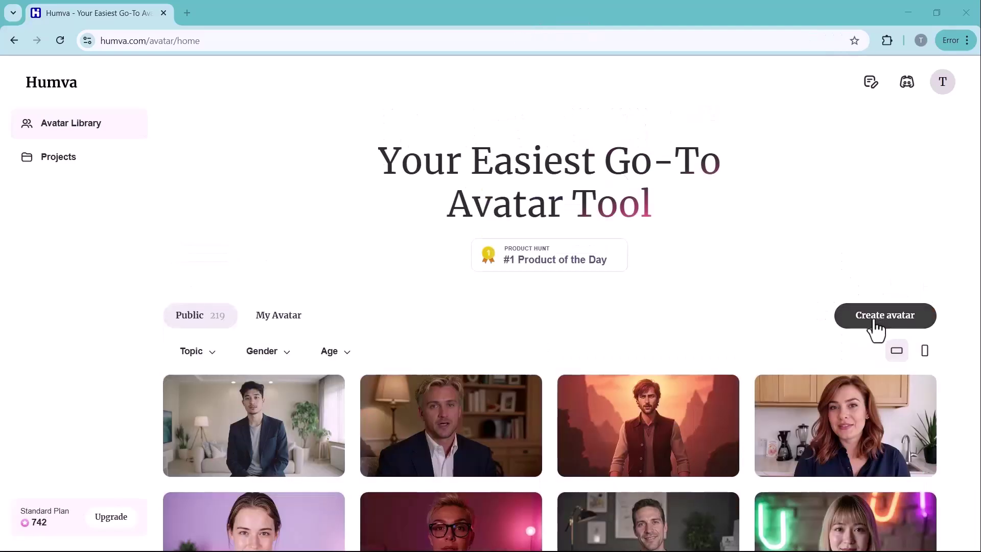
Start a new avatar and choose the Custom looks option.
{"action": "left_click", "coordinate": [875, 321]}
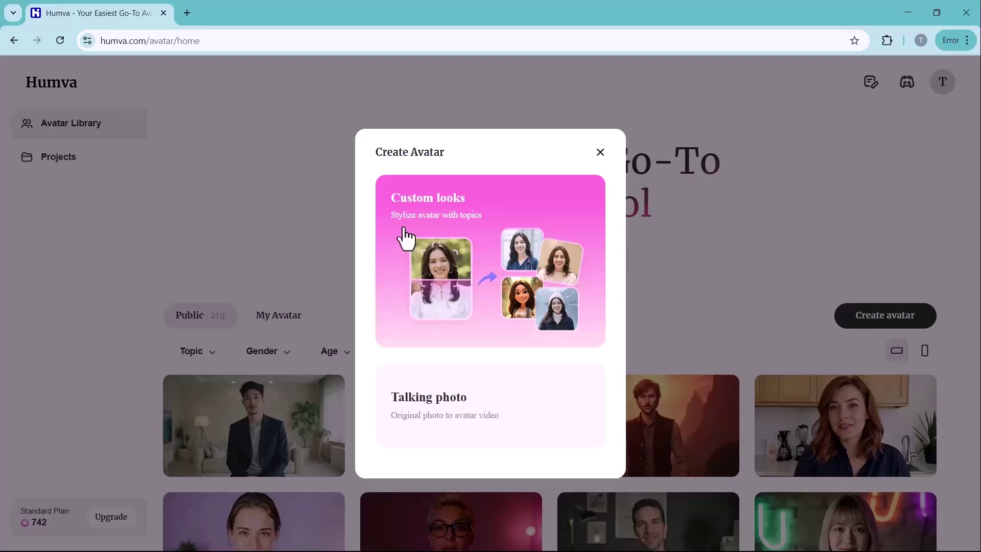
{"action": "left_click", "coordinate": [419, 239]}
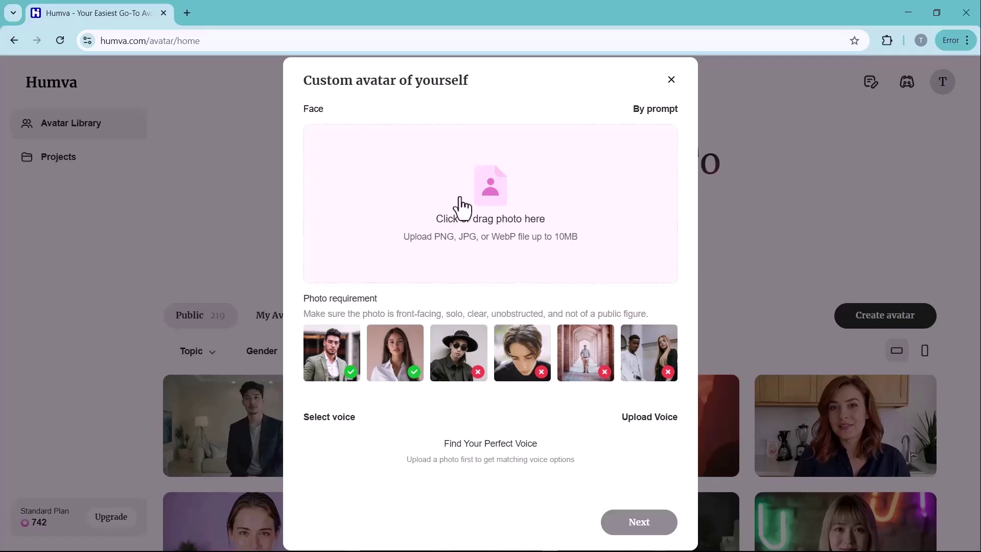
Upload the WhatsApp image from Downloads as the avatar's face photo.
{"action": "left_click", "coordinate": [488, 224]}
{"action": "left_click", "coordinate": [70, 137]}
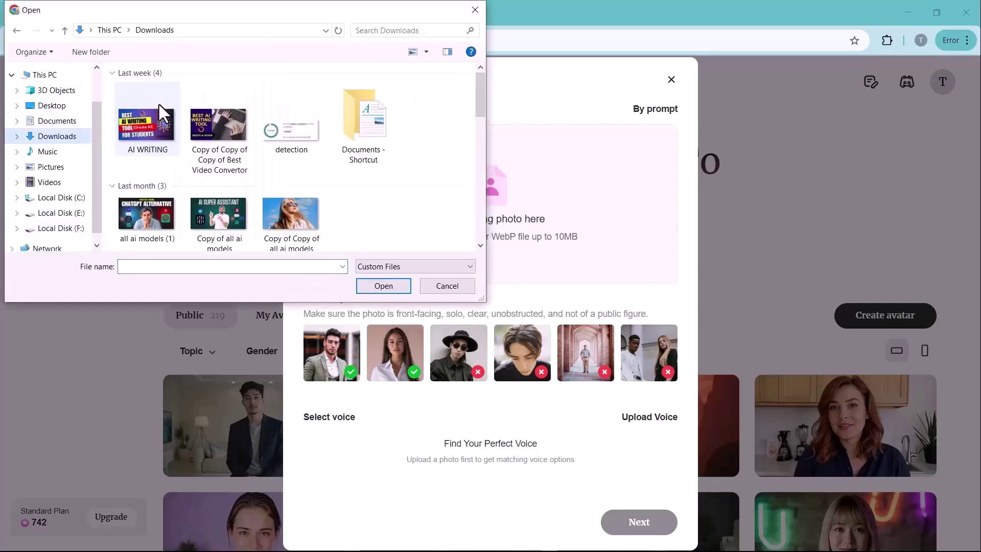
{"action": "left_click", "coordinate": [156, 120]}
{"action": "left_click", "coordinate": [385, 286]}
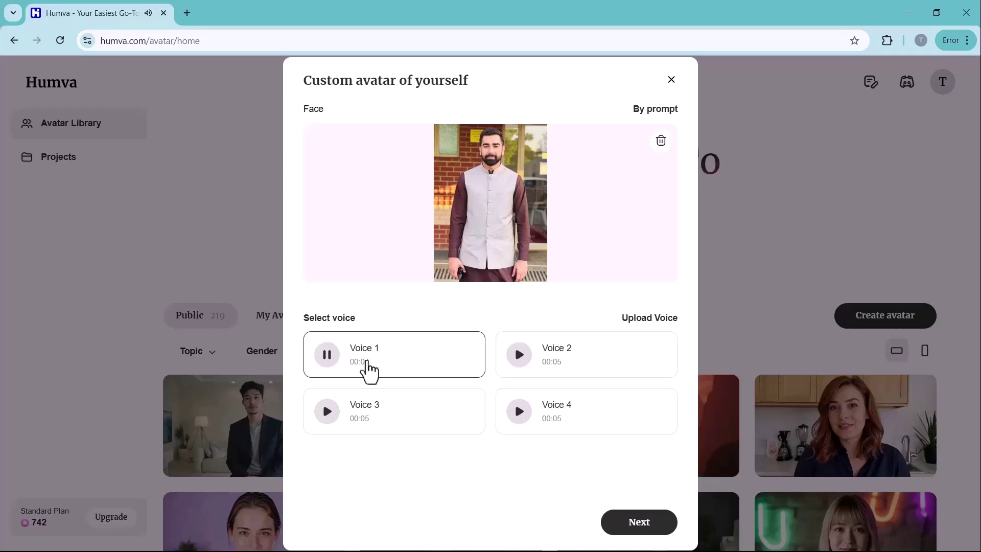
Pick Voice 2 after playing its sample, and proceed to the style settings.
{"action": "left_click", "coordinate": [558, 359]}
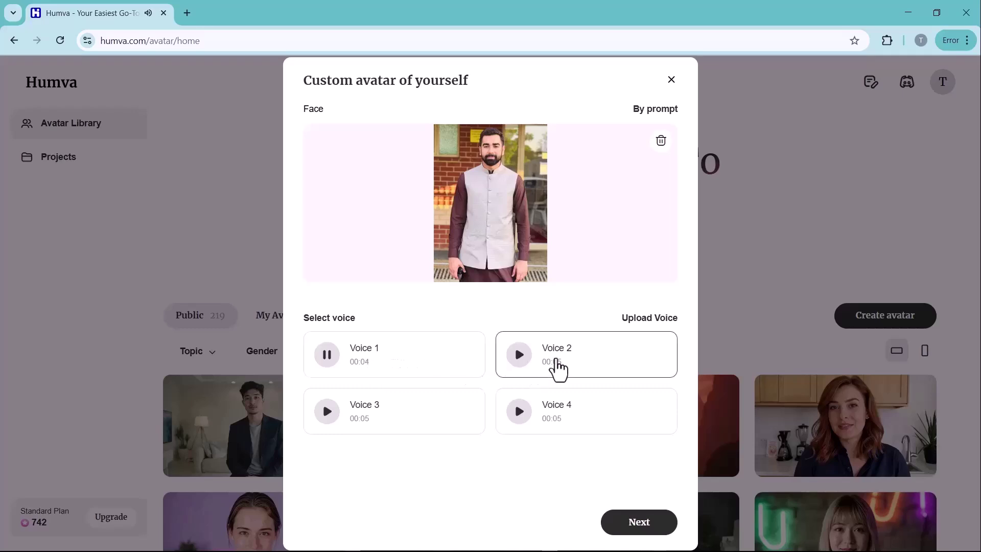
{"action": "left_click", "coordinate": [521, 357]}
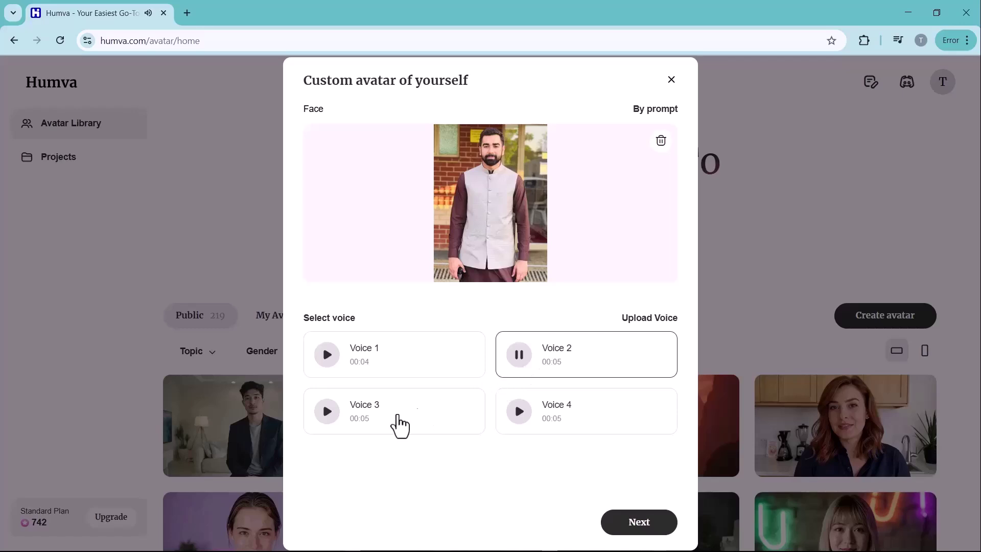
{"action": "left_click", "coordinate": [519, 356]}
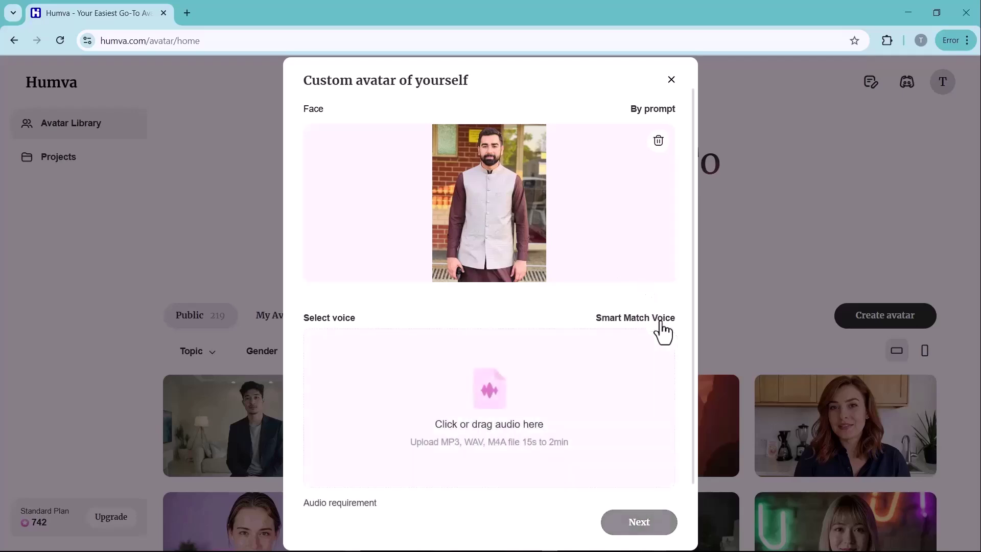
{"action": "scroll", "coordinate": [622, 361], "scroll_direction": "down", "scroll_amount": 1}
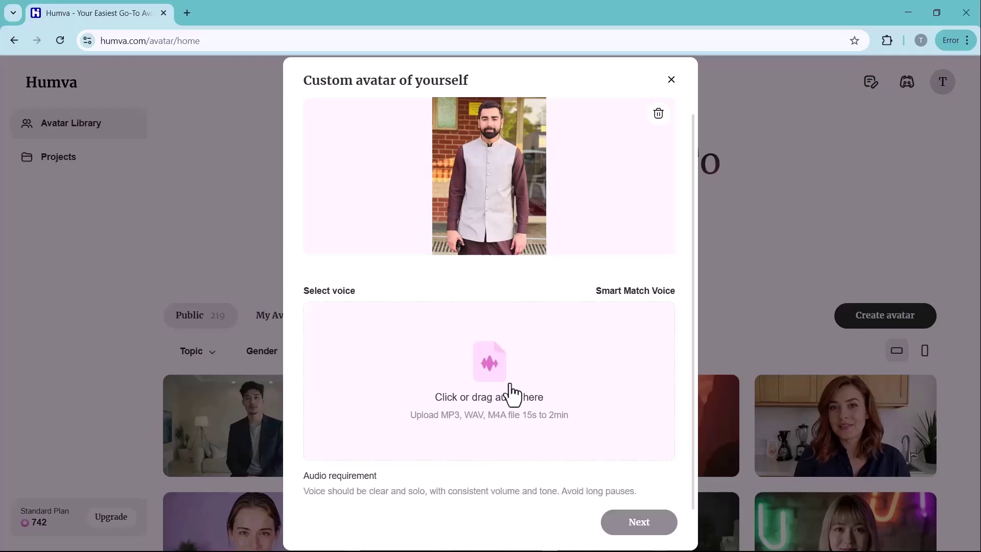
{"action": "scroll", "coordinate": [511, 393], "scroll_direction": "up", "scroll_amount": 1}
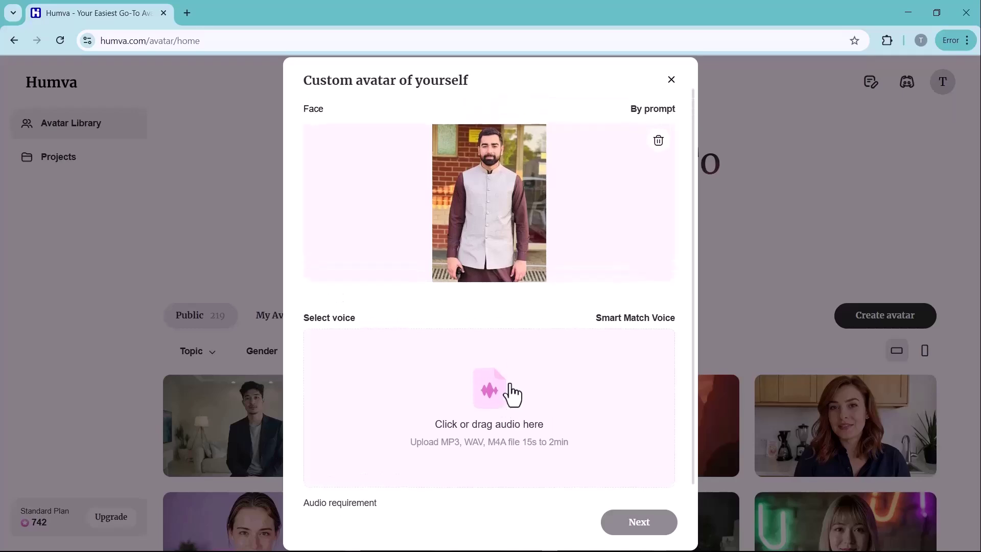
{"action": "scroll", "coordinate": [511, 394], "scroll_direction": "down", "scroll_amount": 1}
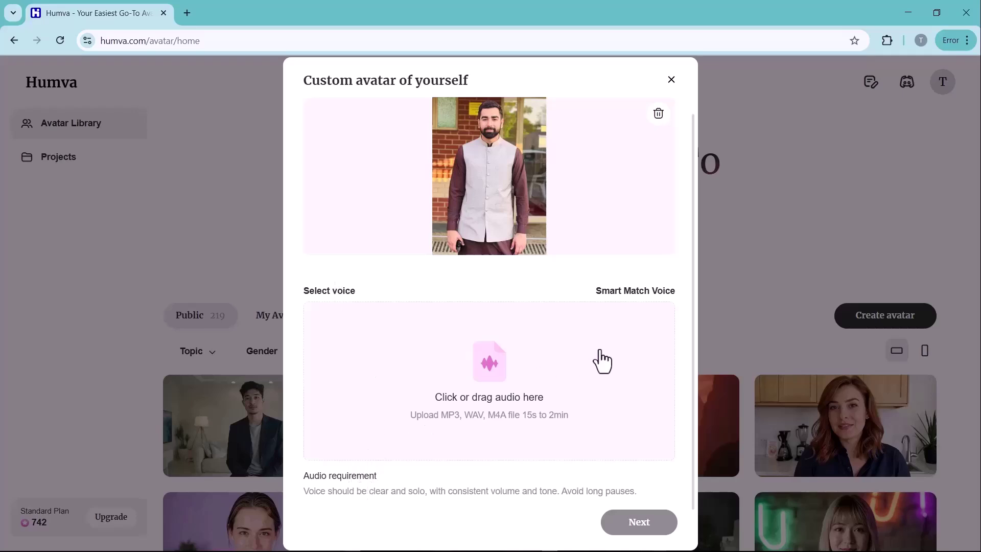
{"action": "left_click", "coordinate": [637, 292]}
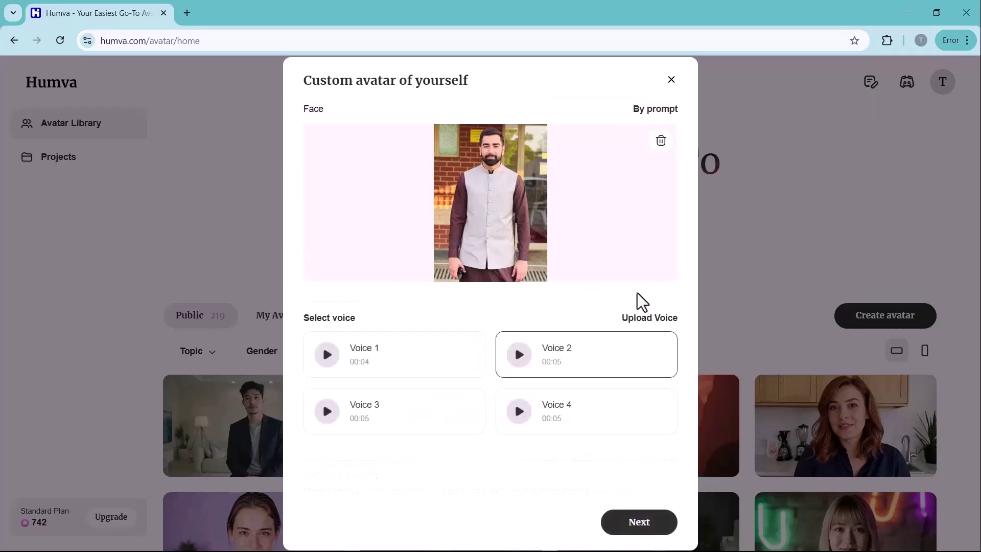
{"action": "left_click", "coordinate": [651, 524]}
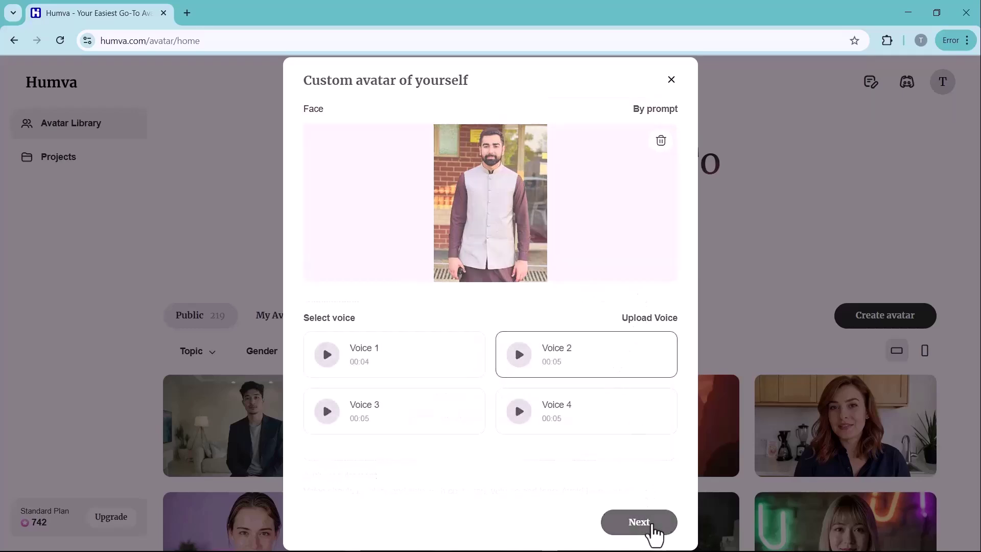
Enter the avatar name starting 'Hum' and keep the 16:9 landscape aspect ratio.
{"action": "left_click", "coordinate": [447, 254]}
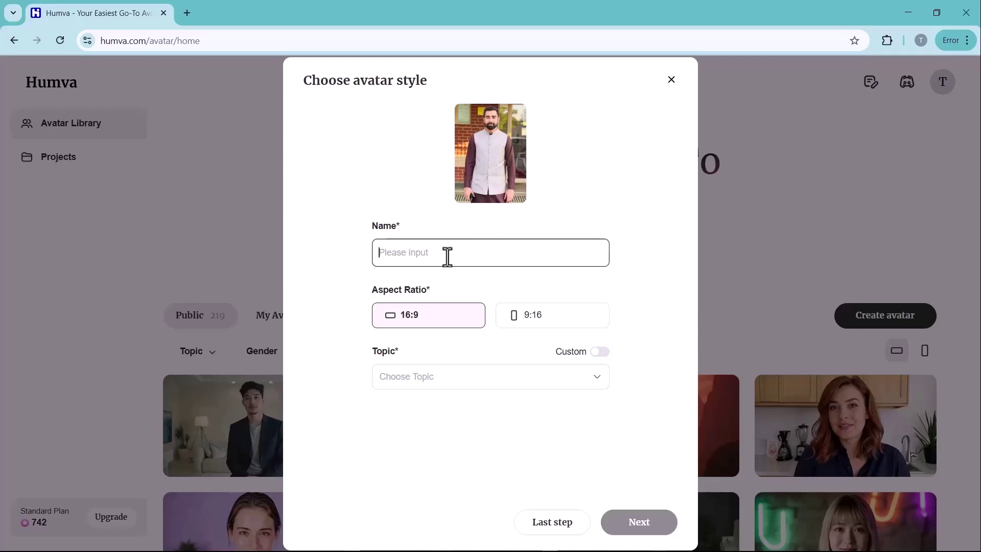
{"action": "type", "text": "Humva Video"}
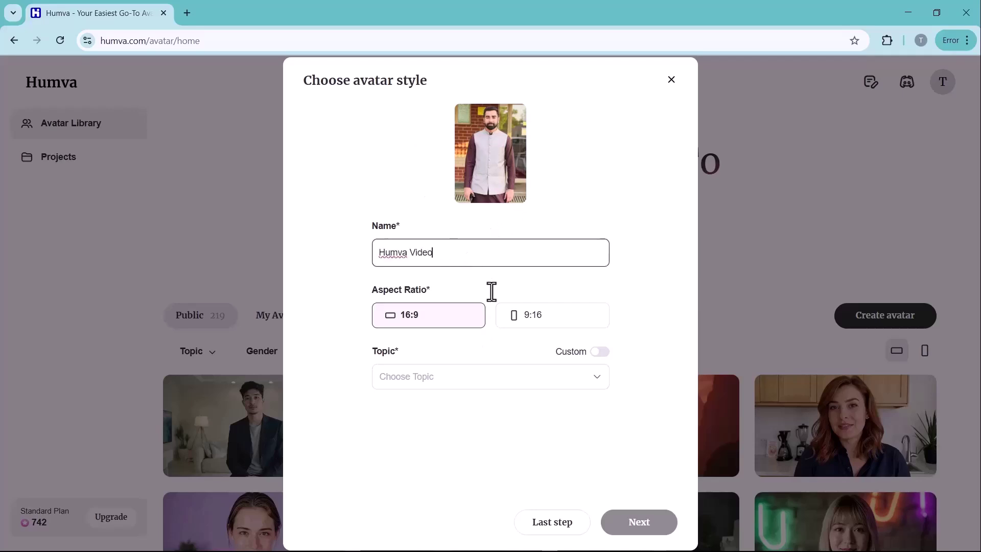
{"action": "left_click", "coordinate": [542, 330]}
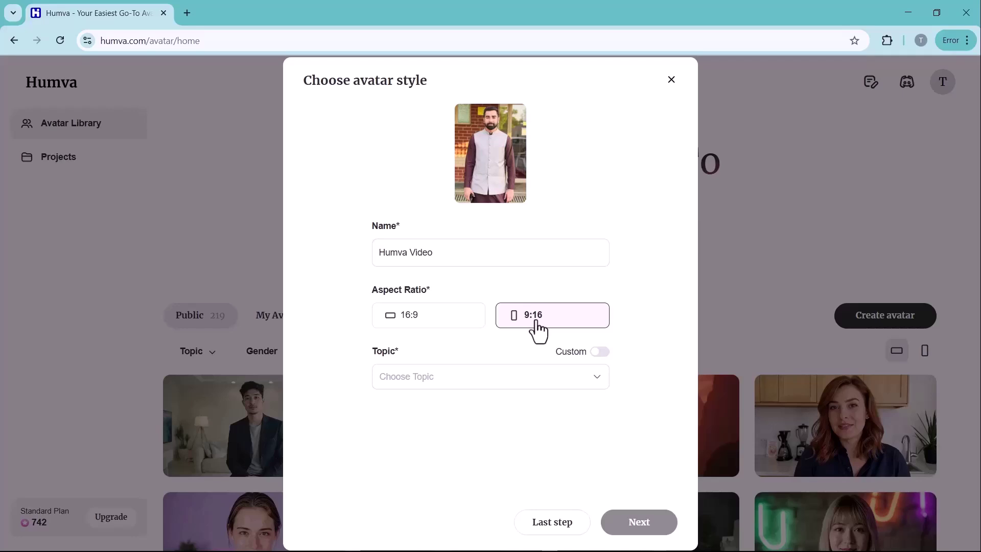
{"action": "left_click", "coordinate": [452, 317]}
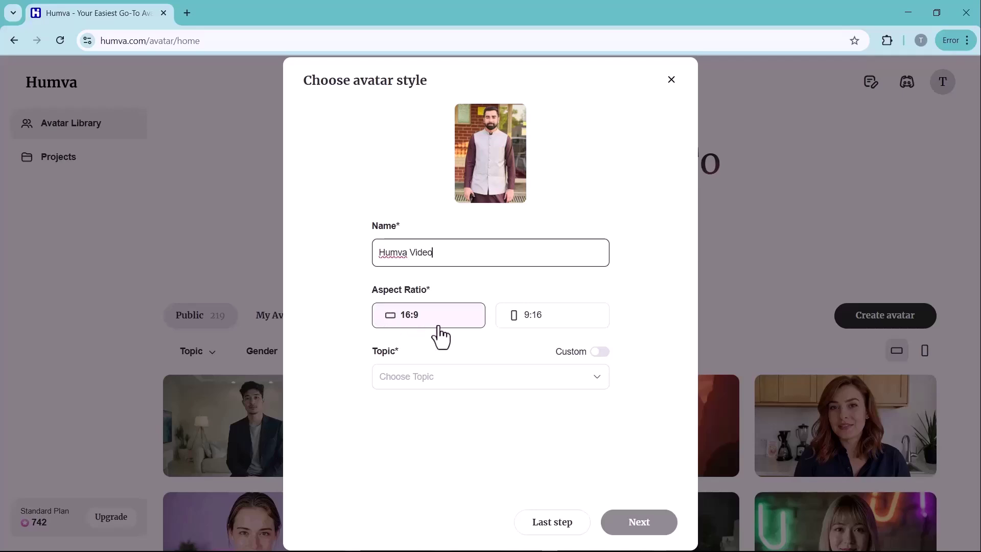
Set the avatar's topic to Studio.
{"action": "left_click", "coordinate": [467, 377]}
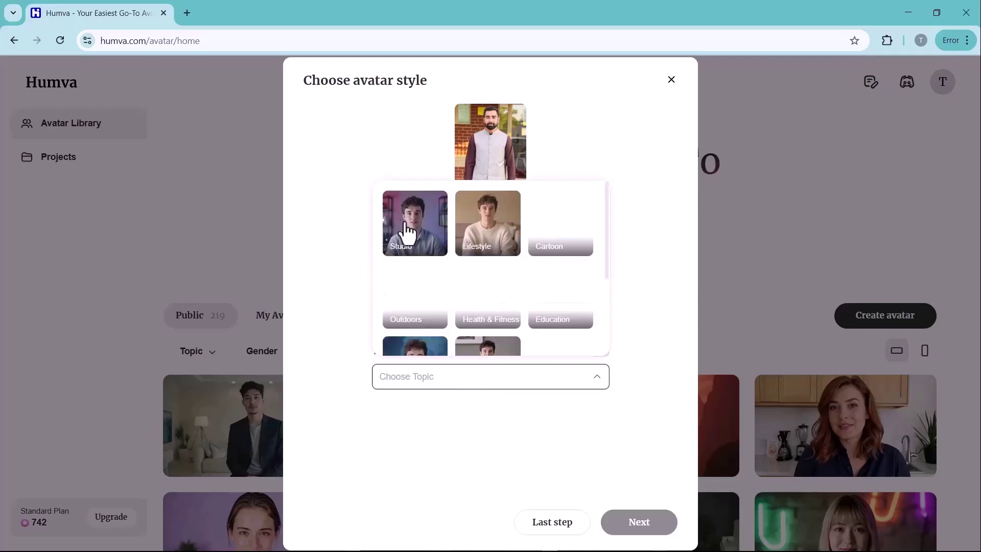
{"action": "scroll", "coordinate": [565, 338], "scroll_direction": "down", "scroll_amount": 5}
{"action": "scroll", "coordinate": [434, 230], "scroll_direction": "up", "scroll_amount": 5}
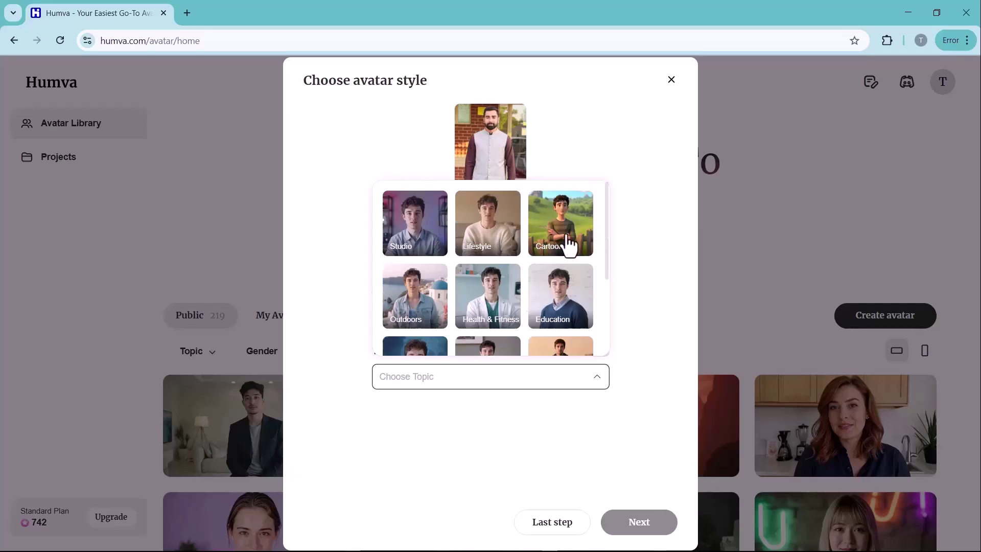
{"action": "scroll", "coordinate": [522, 315], "scroll_direction": "down", "scroll_amount": 2}
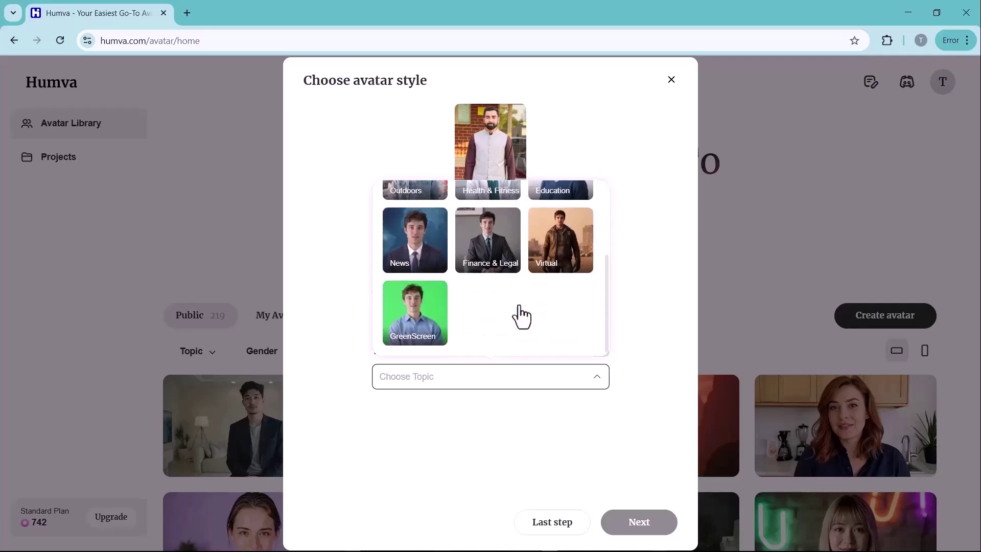
{"action": "scroll", "coordinate": [520, 305], "scroll_direction": "up", "scroll_amount": 2}
{"action": "left_click", "coordinate": [421, 236]}
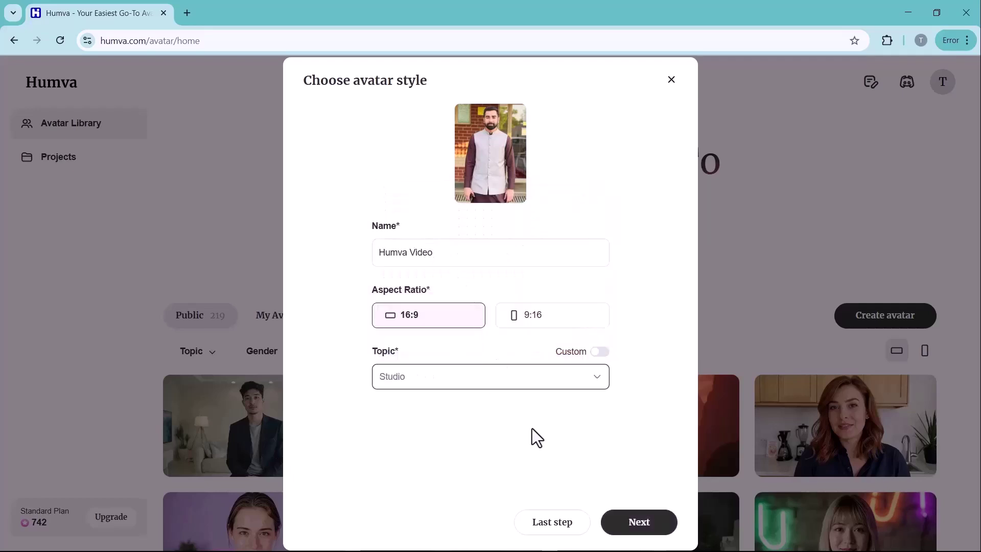
Advance to photo generation and look over the generated studio photos.
{"action": "left_click", "coordinate": [626, 522]}
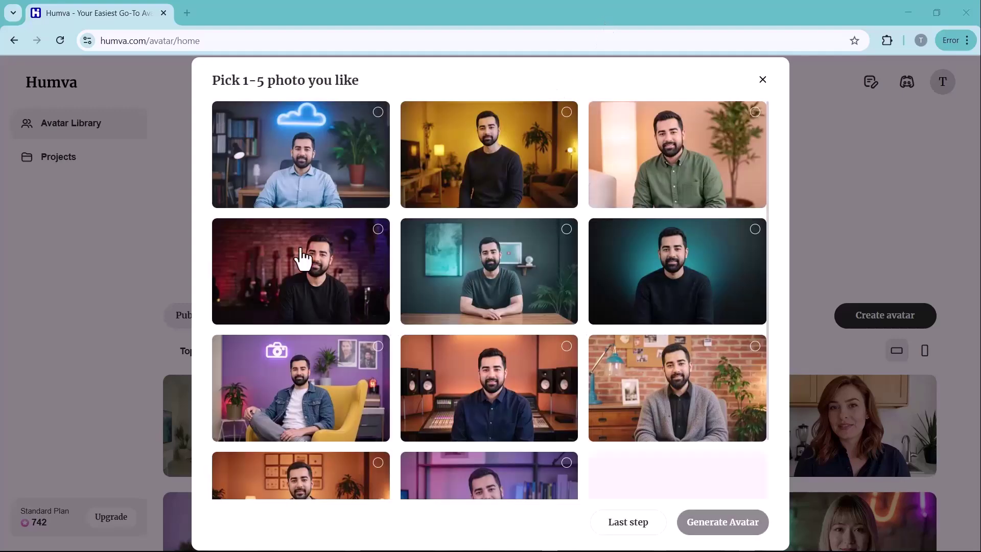
{"action": "scroll", "coordinate": [599, 274], "scroll_direction": "down", "scroll_amount": 1}
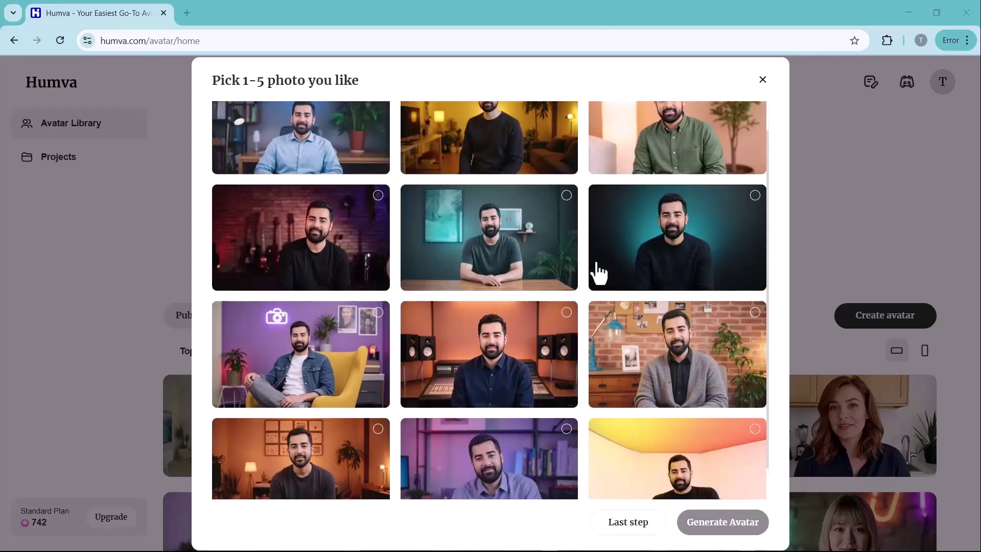
{"action": "scroll", "coordinate": [599, 274], "scroll_direction": "down", "scroll_amount": 1}
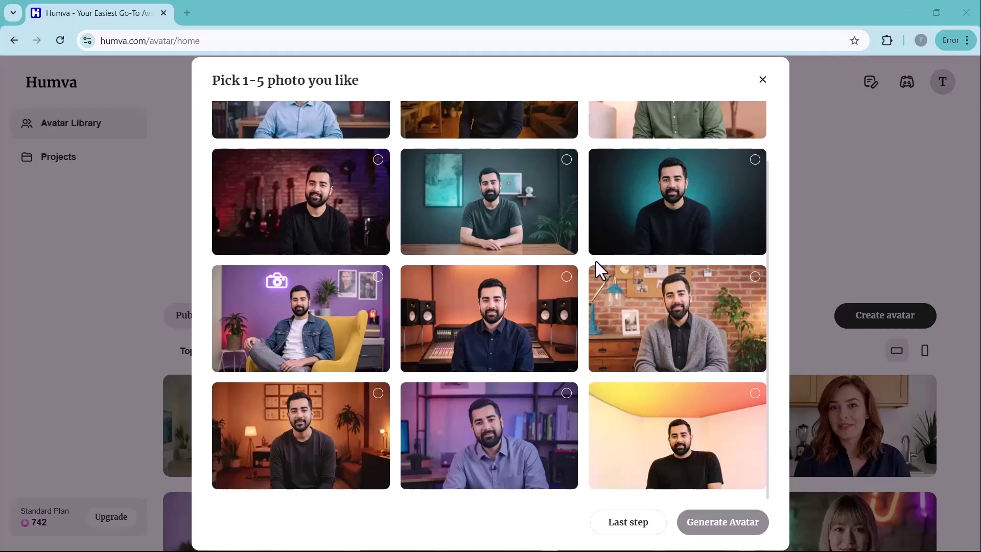
{"action": "scroll", "coordinate": [596, 261], "scroll_direction": "up", "scroll_amount": 2}
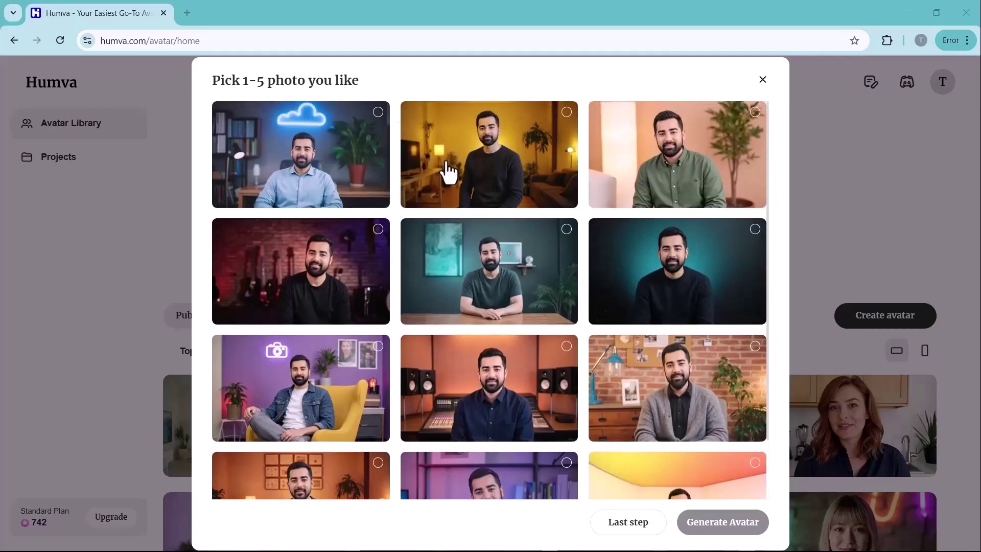
Pick the cloud neon, teal desk, teal backdrop, purple room and recording studio photos, then generate.
{"action": "left_click", "coordinate": [378, 115]}
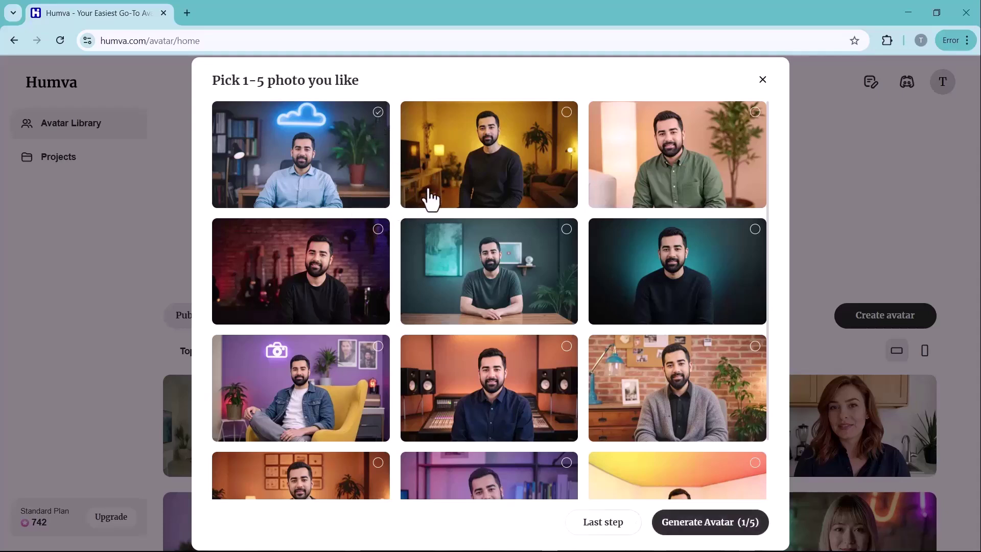
{"action": "left_click", "coordinate": [566, 230]}
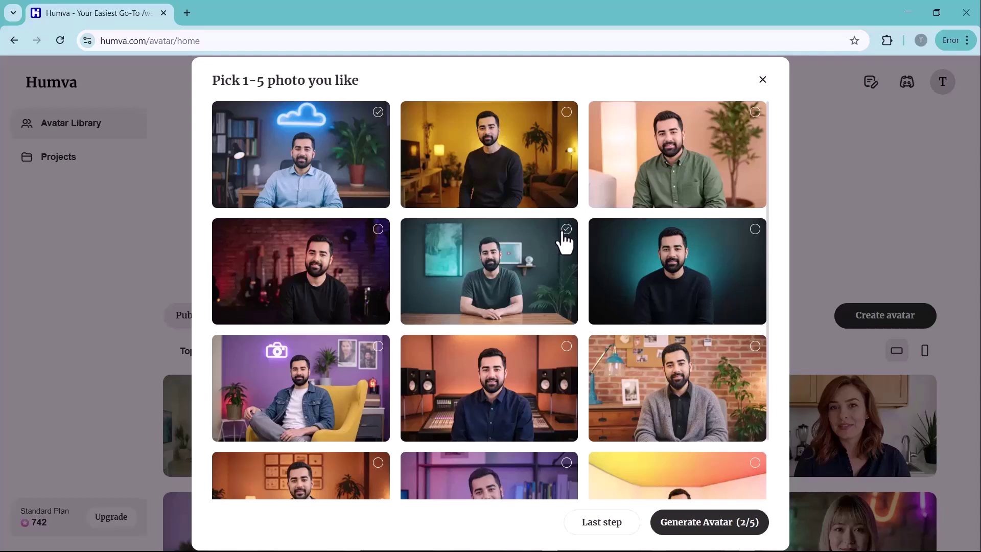
{"action": "left_click", "coordinate": [756, 231]}
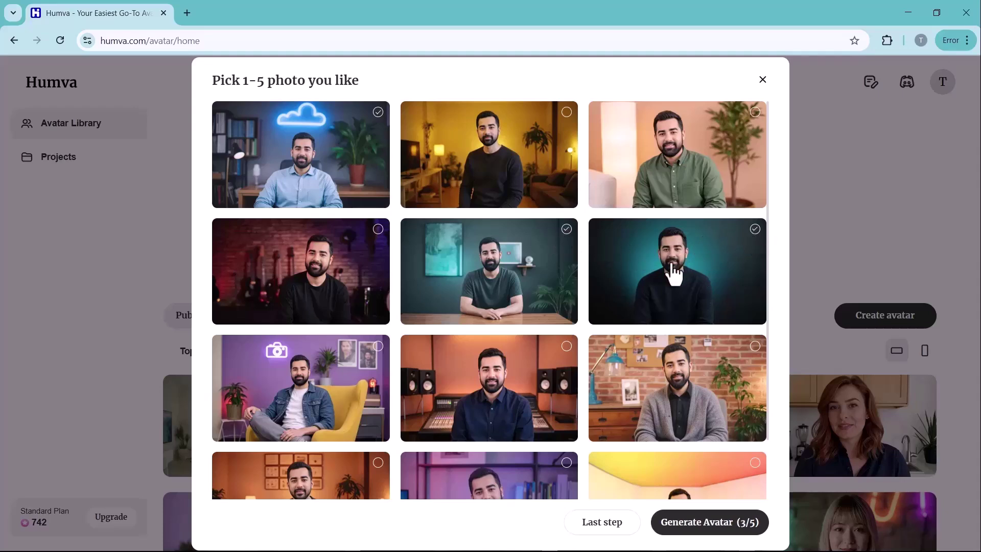
{"action": "left_click", "coordinate": [378, 348]}
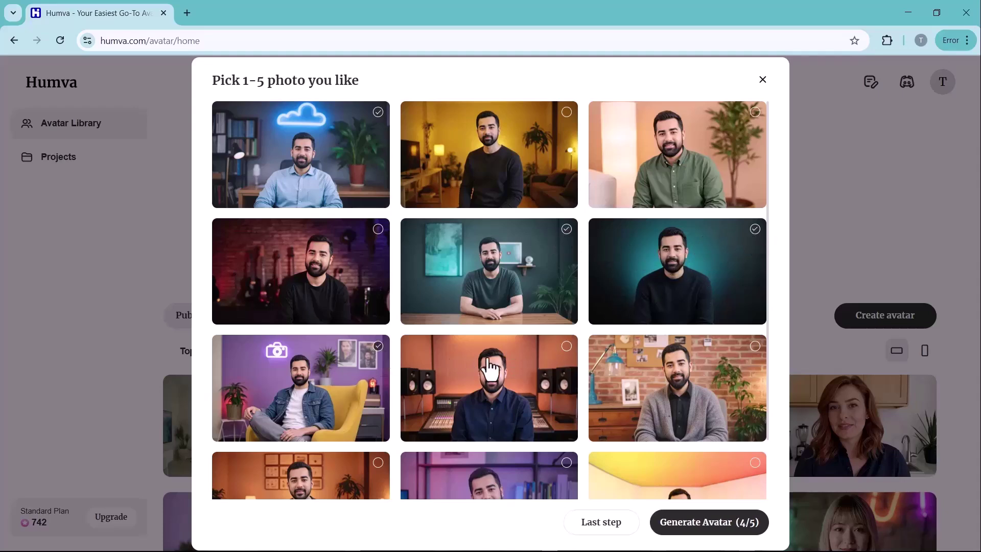
{"action": "left_click", "coordinate": [567, 347]}
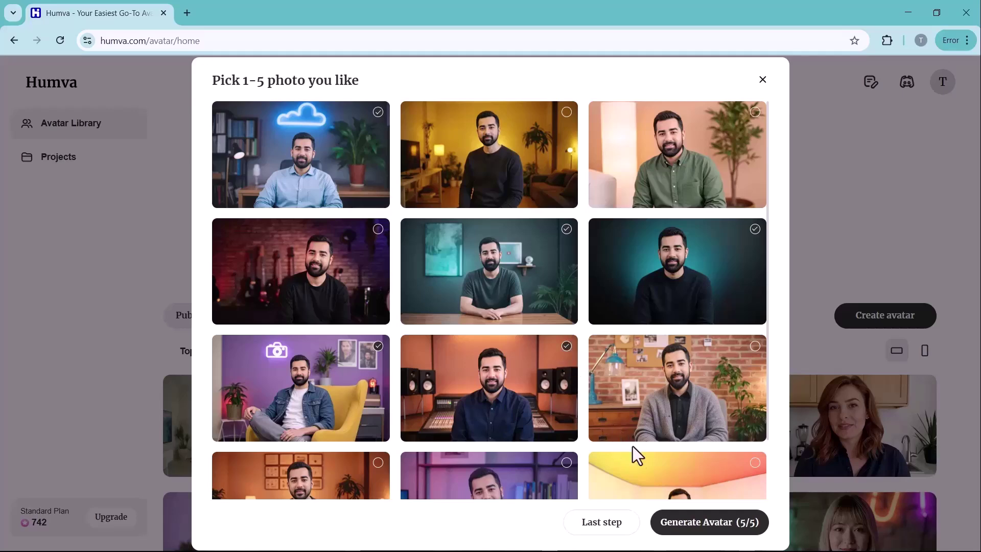
{"action": "left_click", "coordinate": [685, 522]}
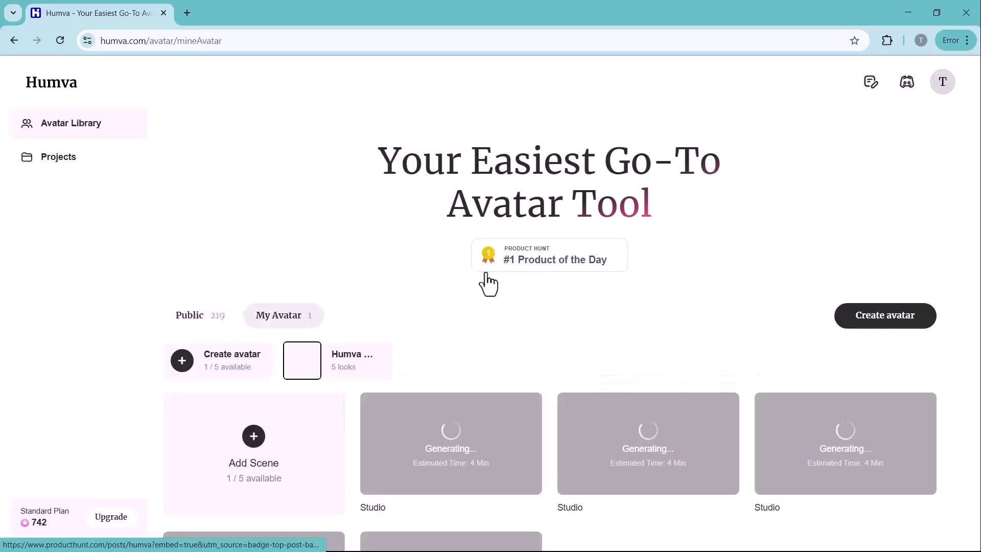
Scroll the My Avatar tab while the five Studio looks finish generating.
{"action": "scroll", "coordinate": [488, 283], "scroll_direction": "down", "scroll_amount": 2}
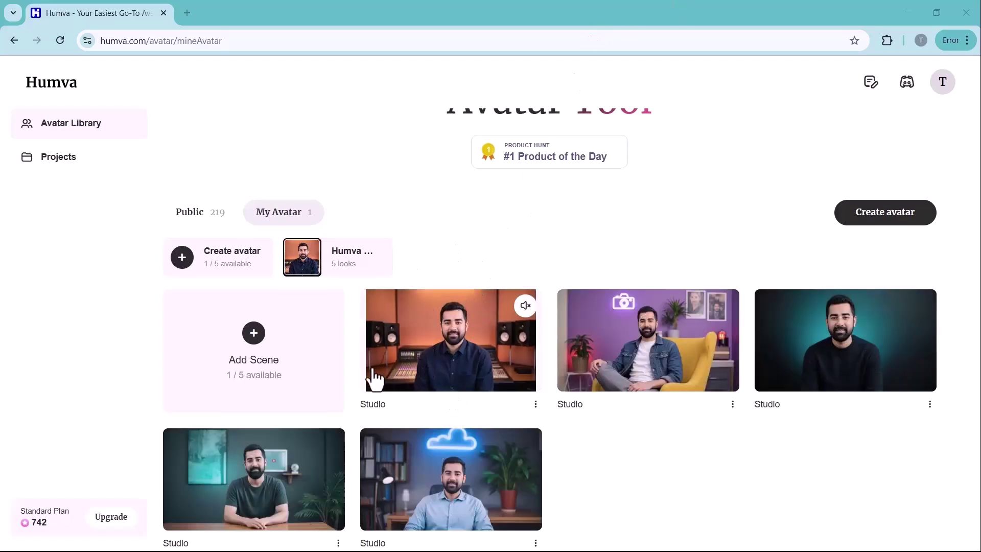
Open the recording studio look in the editor and preview the teal backdrop and cloud neon scenes.
{"action": "left_click", "coordinate": [455, 348]}
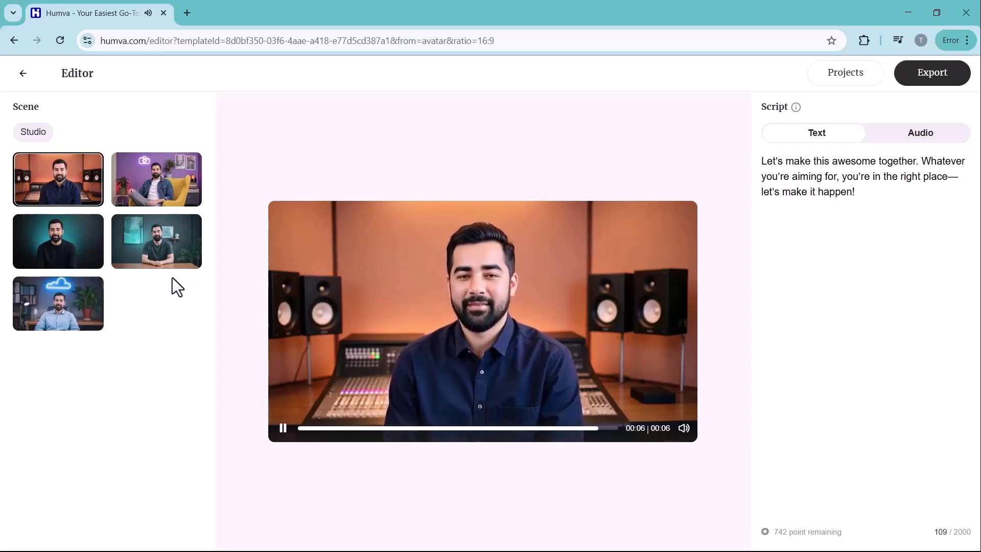
{"action": "left_click", "coordinate": [60, 247]}
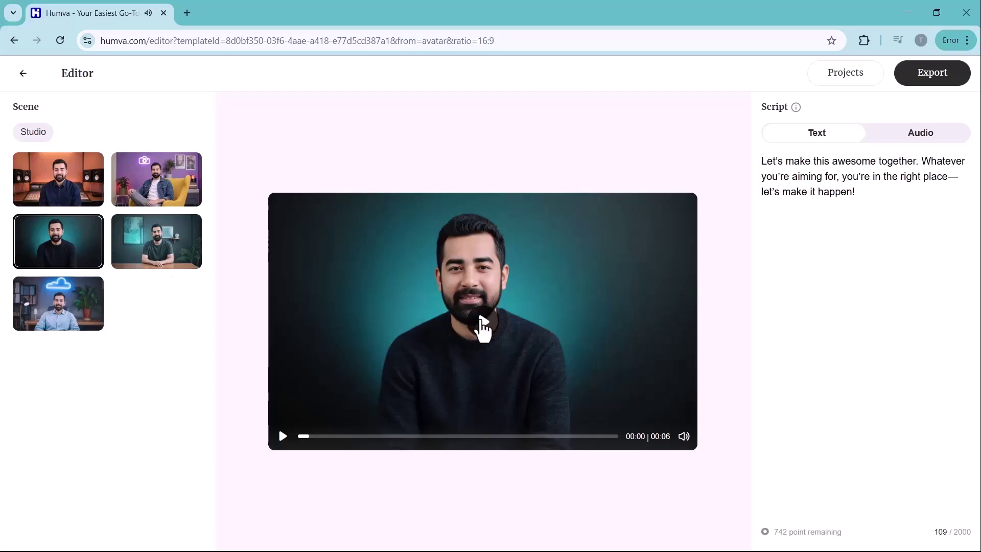
{"action": "left_click", "coordinate": [482, 321]}
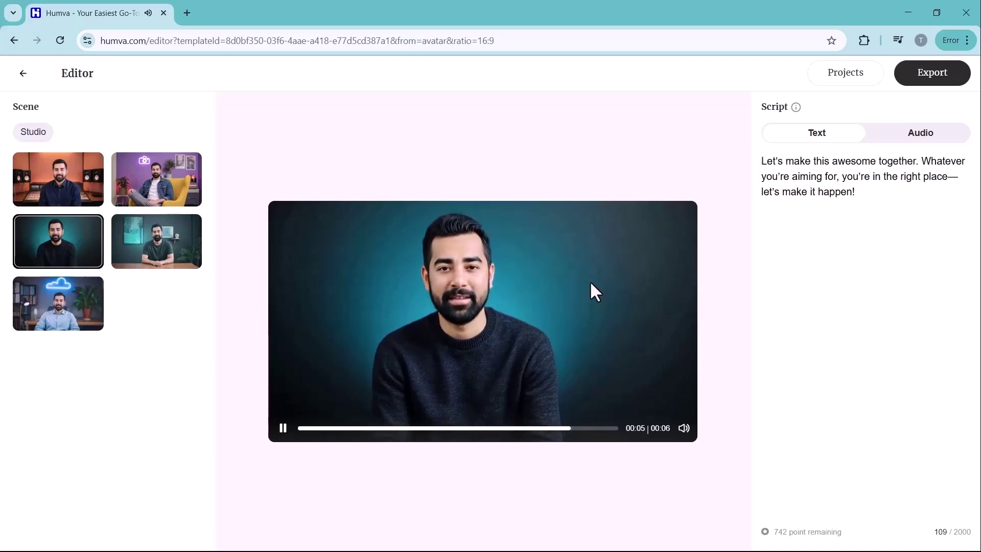
{"action": "left_click", "coordinate": [73, 327]}
{"action": "left_click", "coordinate": [481, 326]}
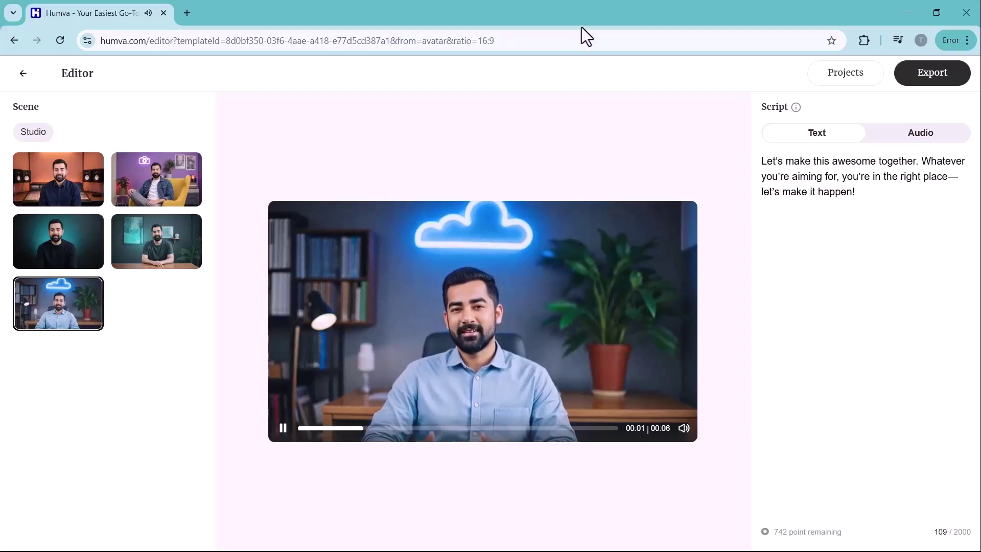
Pause the preview and start exporting the avatar video.
{"action": "key", "text": "space"}
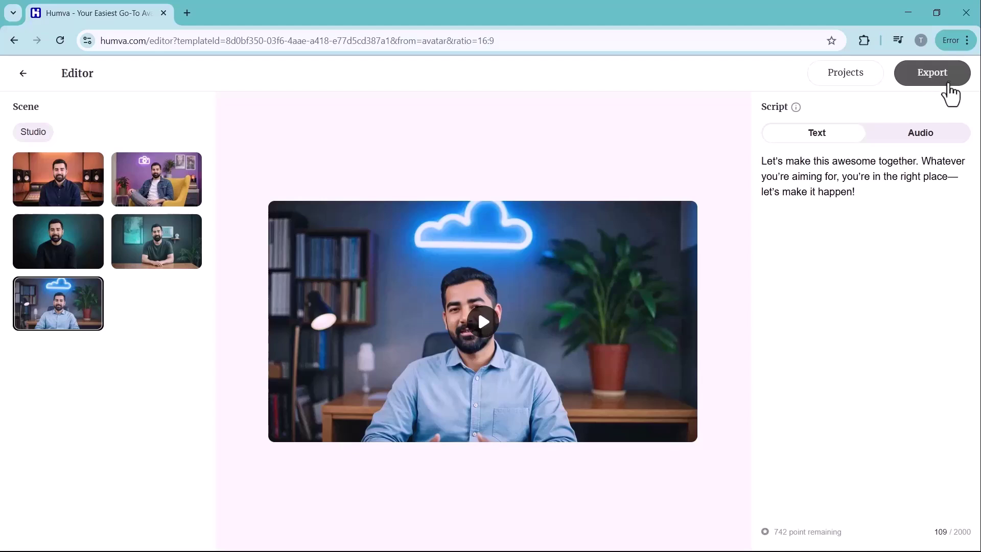
{"action": "left_click", "coordinate": [950, 83]}
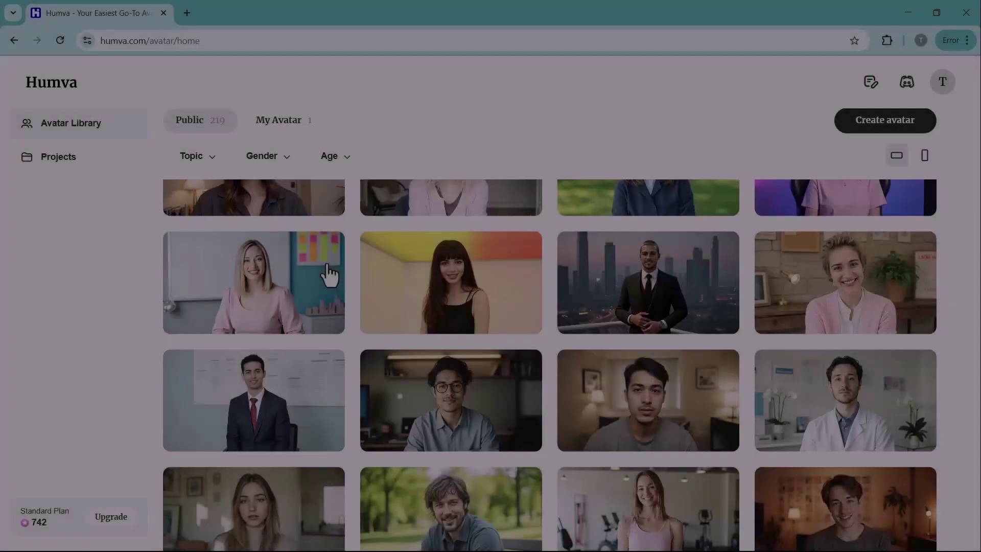
{"action": "scroll", "coordinate": [329, 274], "scroll_direction": "down", "scroll_amount": 1}
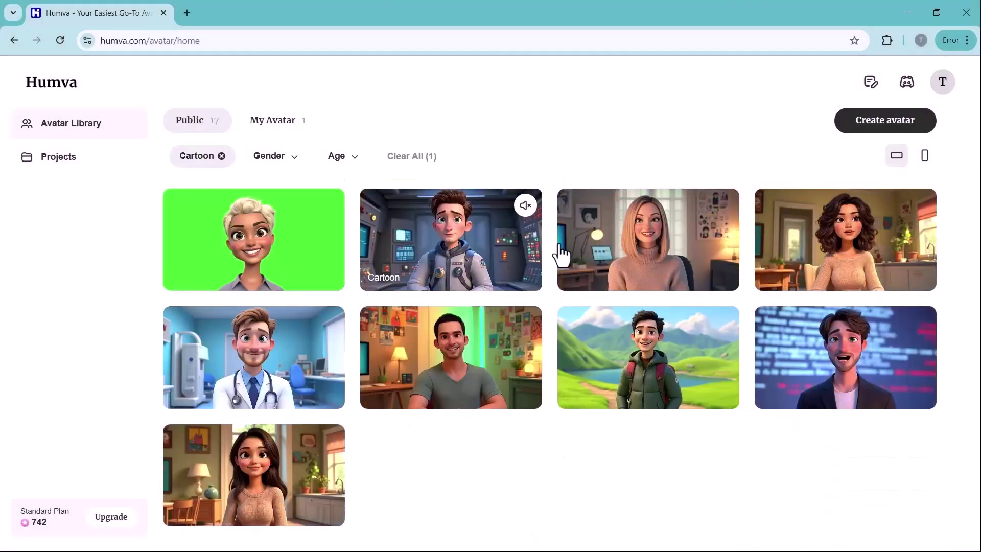
Open the curly-haired cartoon woman and play her outdoor rocky path scene preview.
{"action": "left_click", "coordinate": [818, 248]}
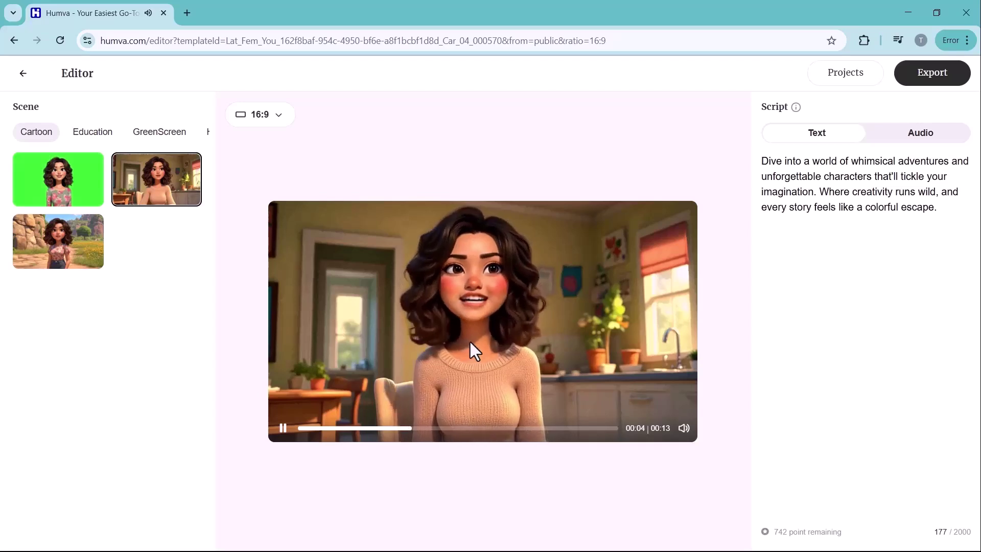
{"action": "left_click", "coordinate": [68, 252]}
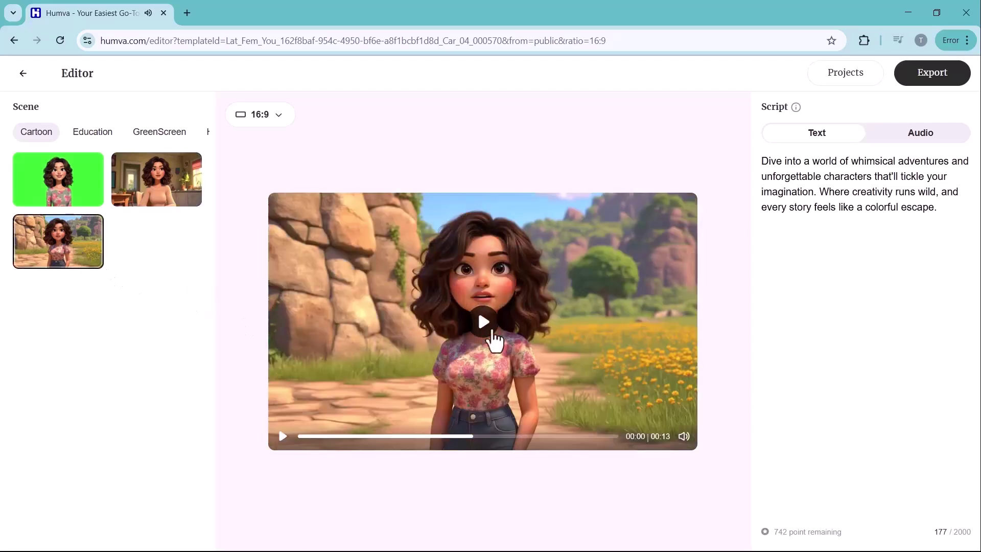
{"action": "left_click", "coordinate": [485, 325]}
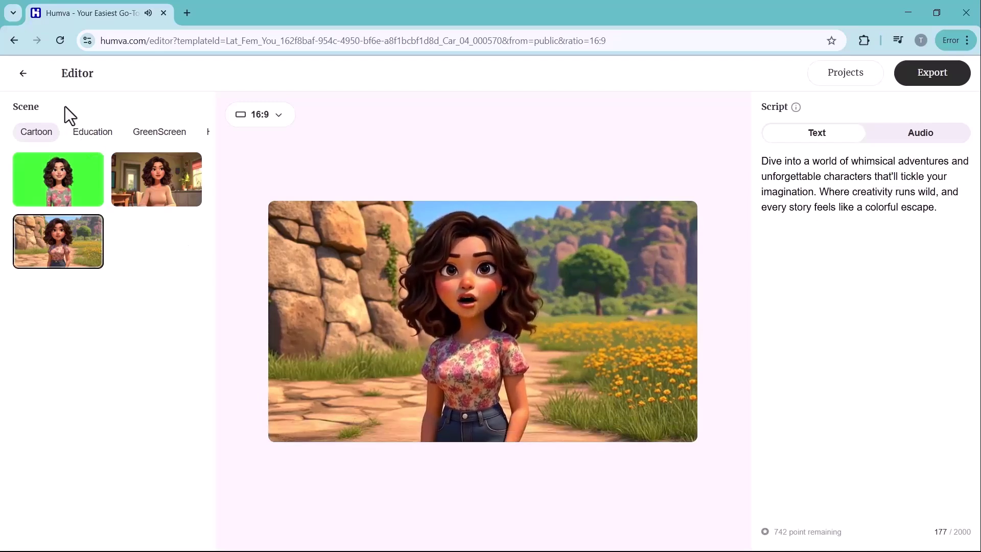
Switch to the red-haired cartoon woman, play her preview, then select the mountain landscape scene.
{"action": "left_click", "coordinate": [21, 77]}
{"action": "left_click", "coordinate": [431, 339]}
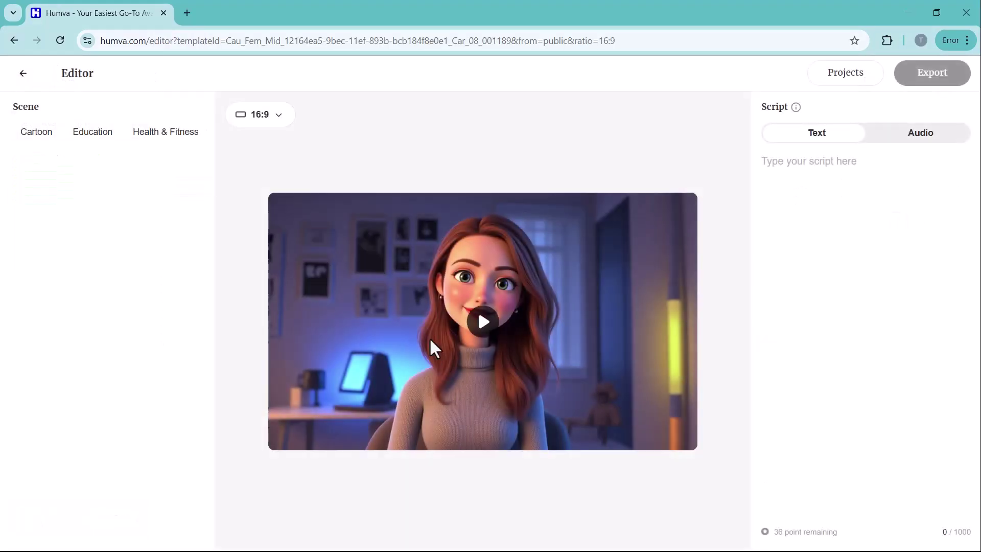
{"action": "left_click", "coordinate": [475, 326]}
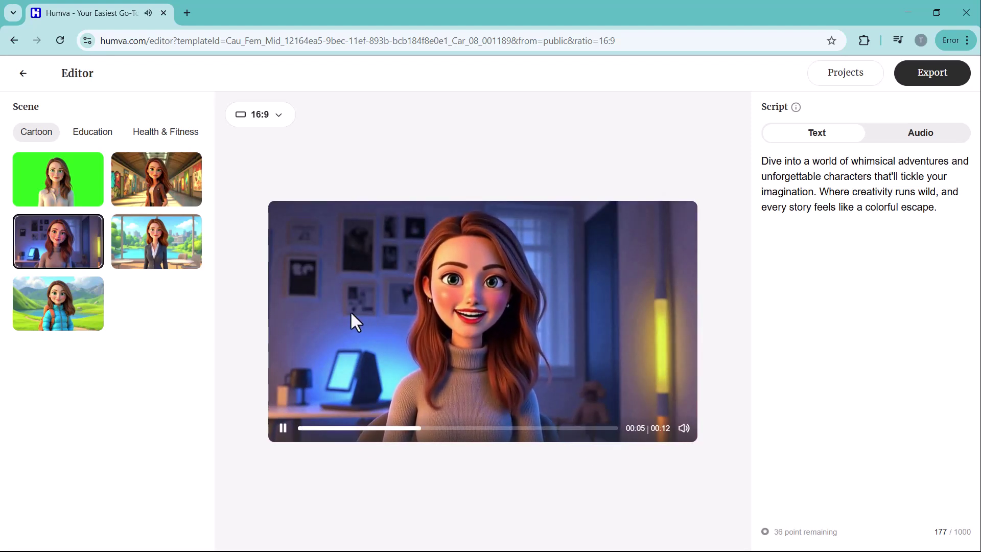
{"action": "left_click", "coordinate": [23, 302]}
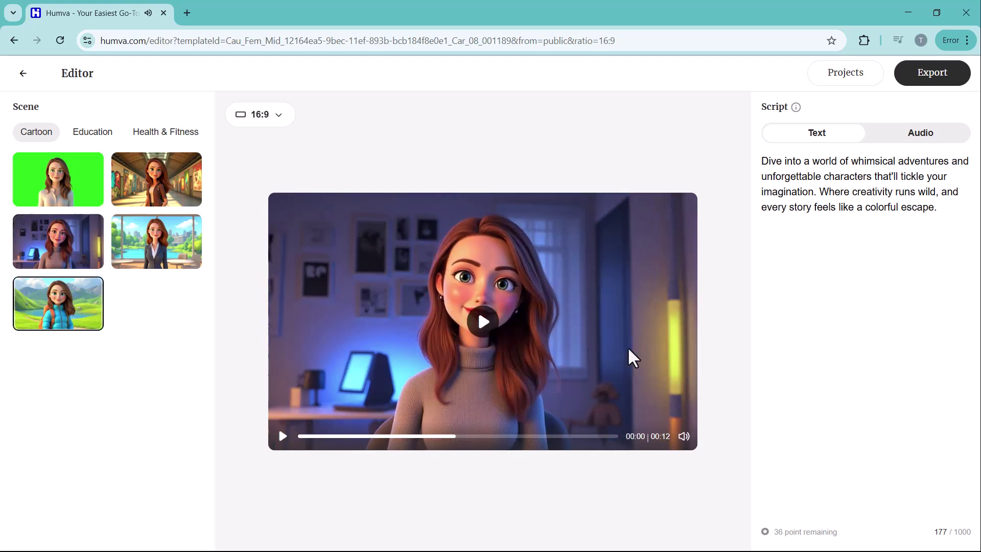